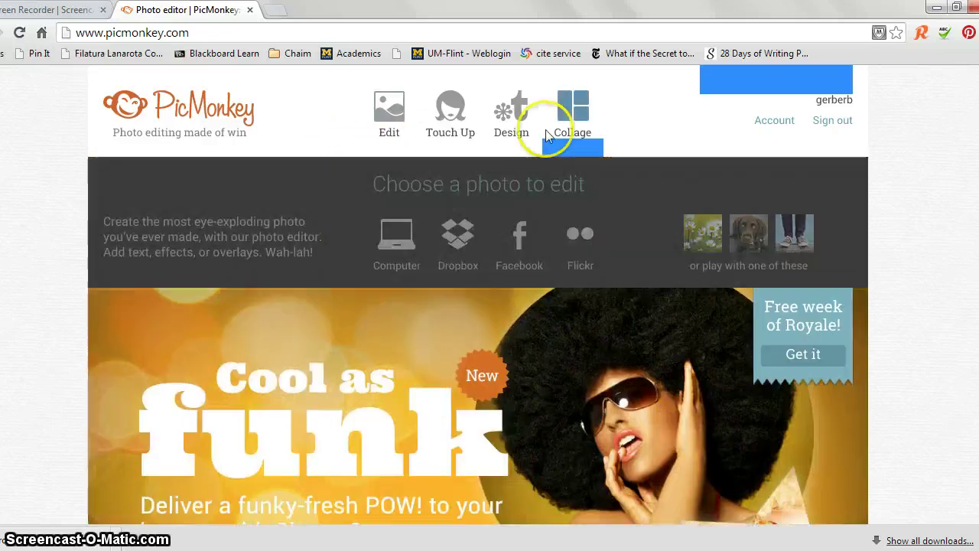
Step: Load the desktop photo IMG_4402 into the PicMonkey editor and maximize the browser window
mouse_move(547, 136)
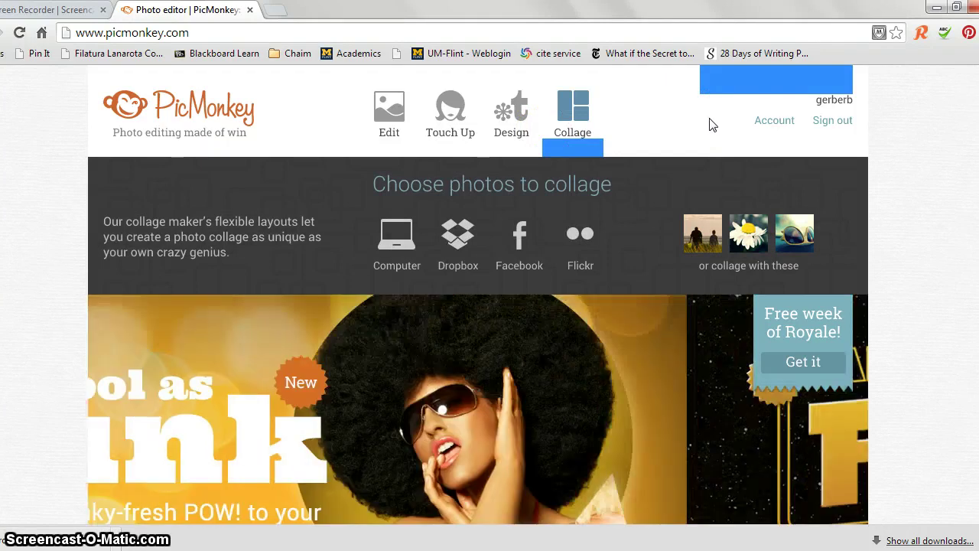
left_click(705, 121)
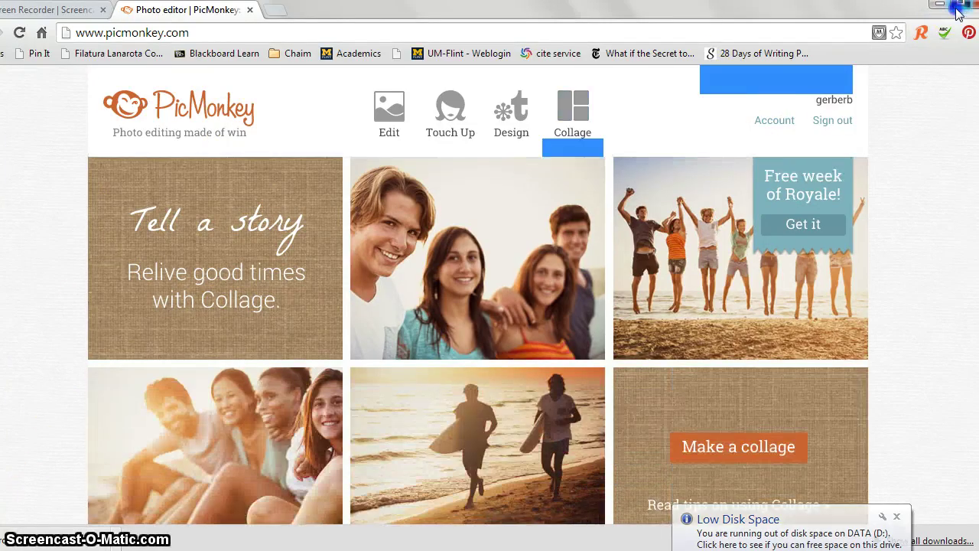
left_click(956, 9)
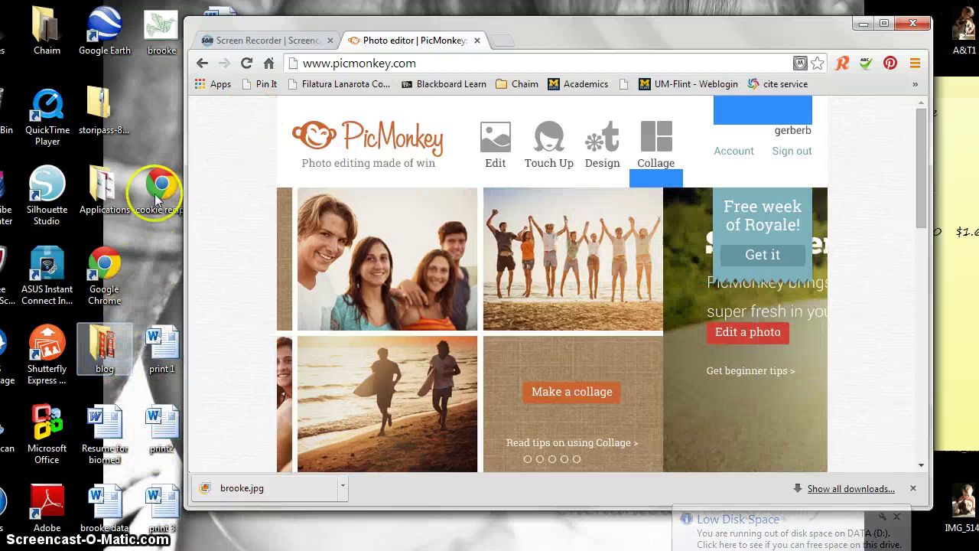
left_click_drag(231, 28, 356, 156)
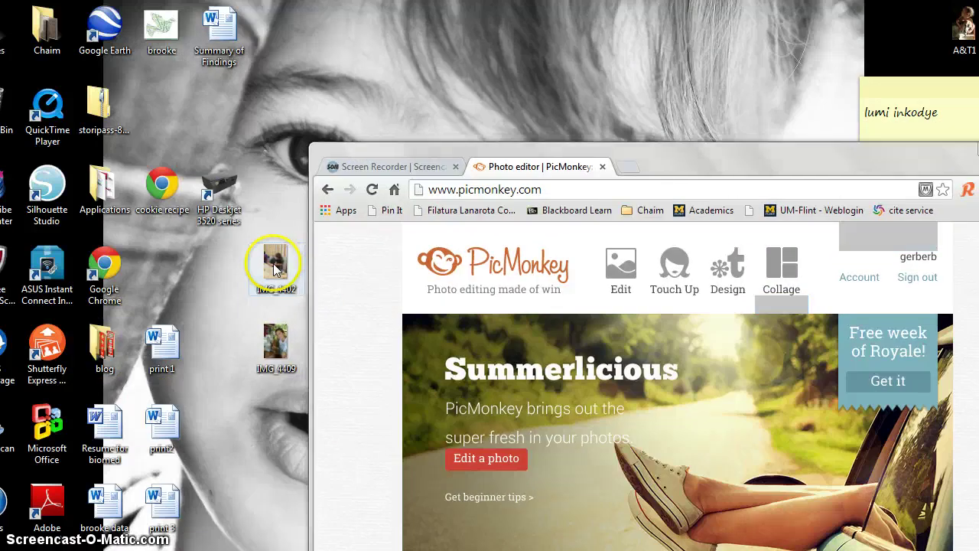
left_click_drag(275, 268, 470, 367)
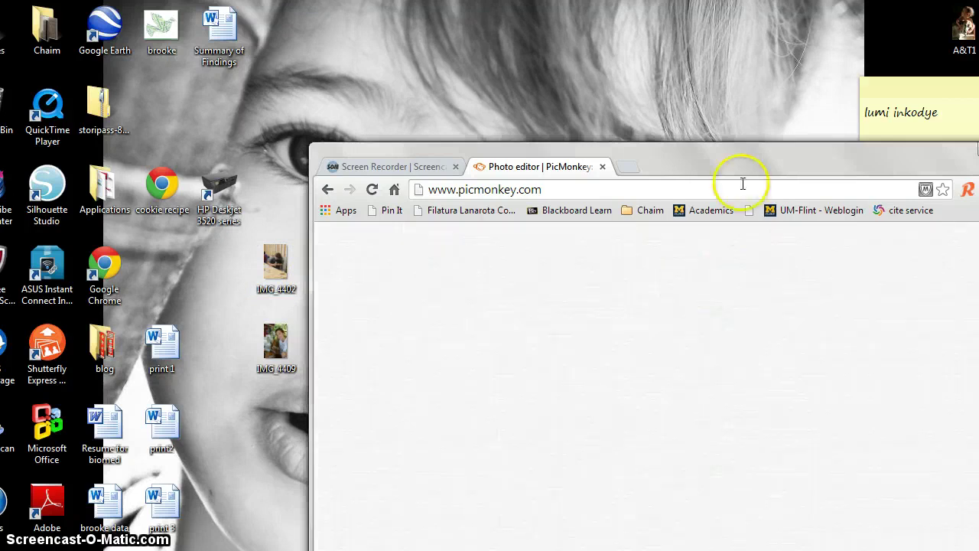
left_click_drag(737, 167, 546, 114)
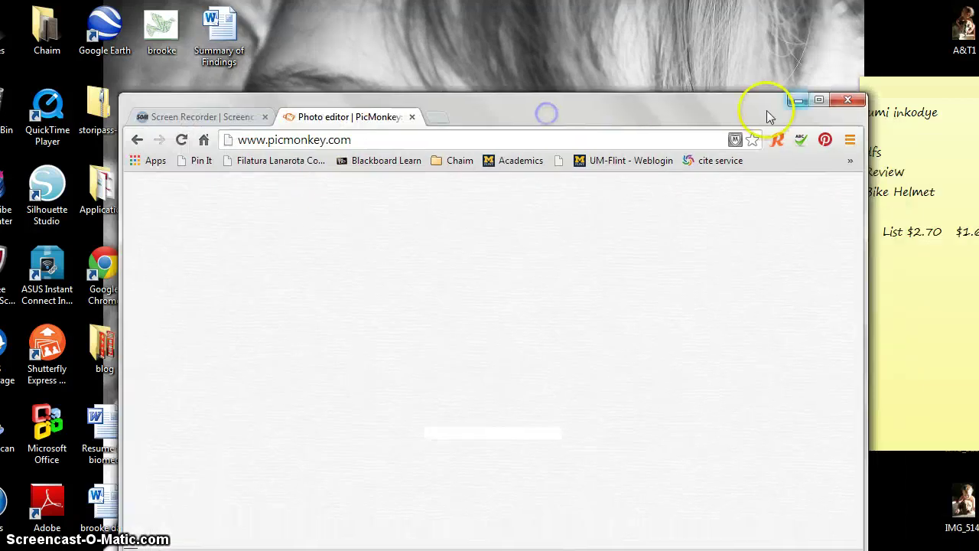
left_click(817, 100)
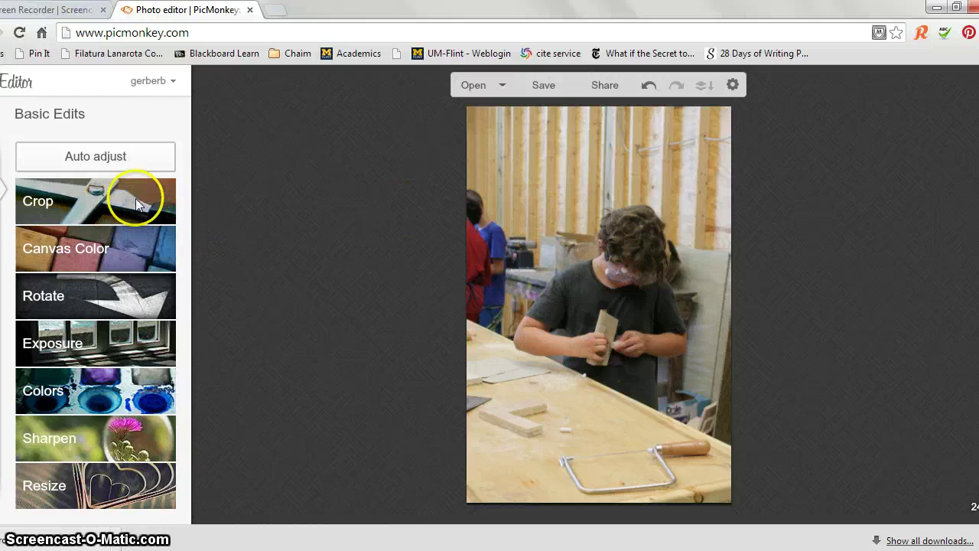
Step: Start the Crop tool and resize the browser window so the whole editor, including its tool categories, fits on the screen
left_click(42, 210)
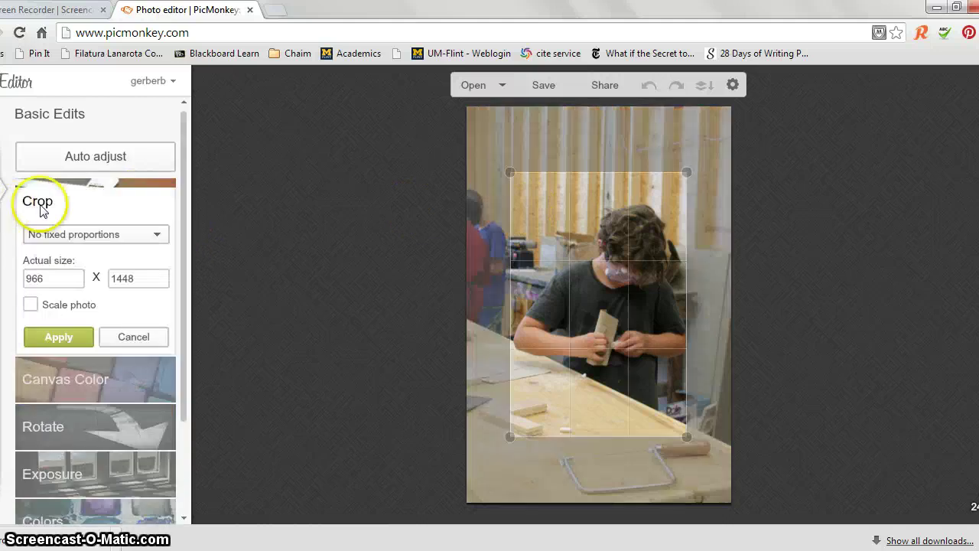
double_click(428, 15)
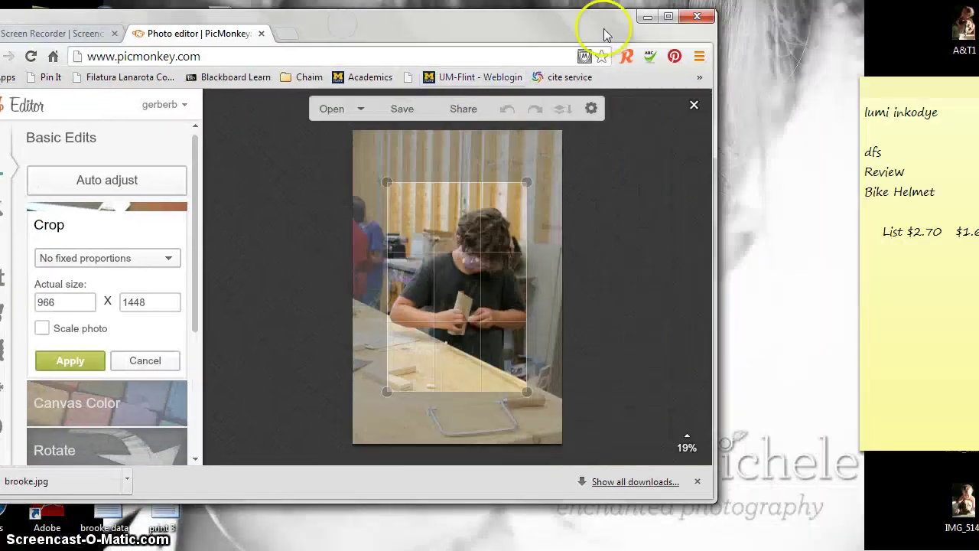
left_click_drag(567, 30, 646, 22)
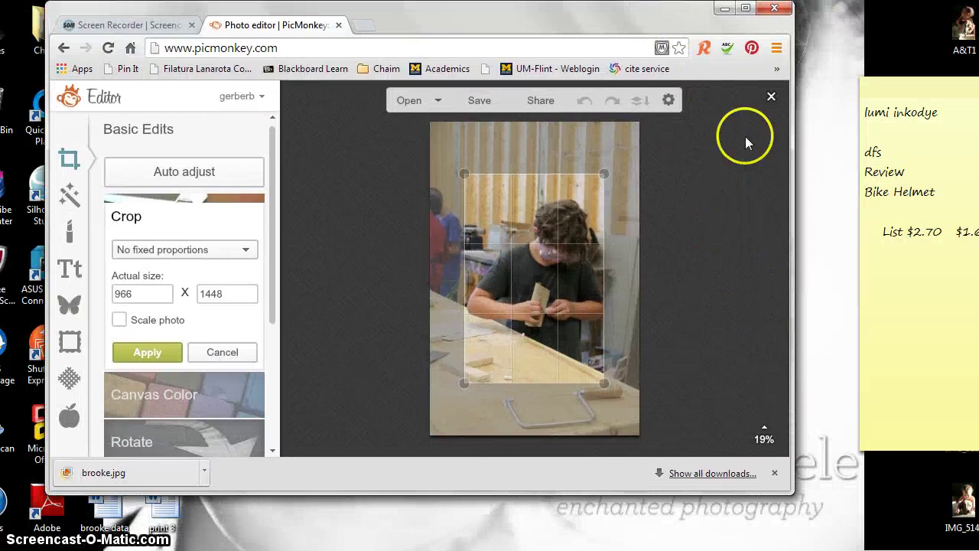
left_click(746, 8)
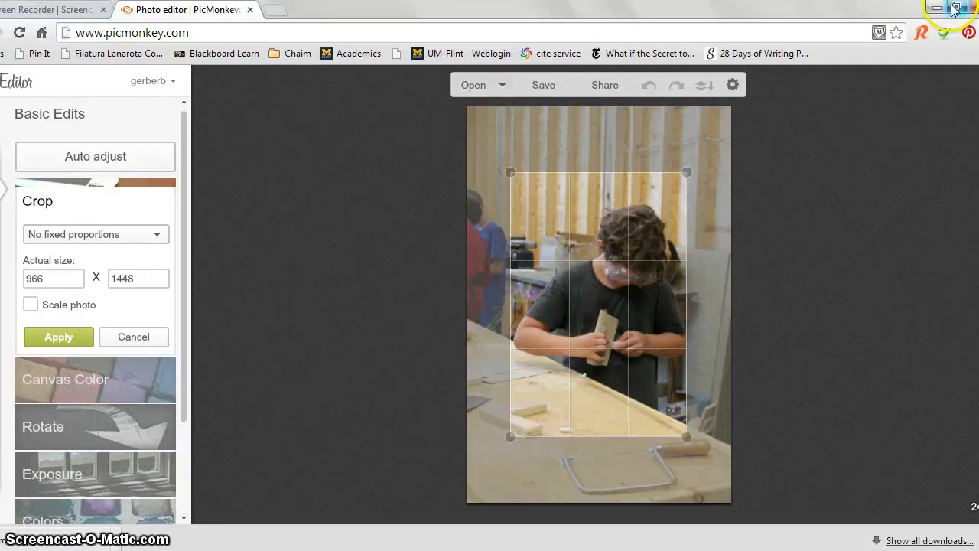
left_click(946, 8)
left_click_drag(426, 26, 452, 26)
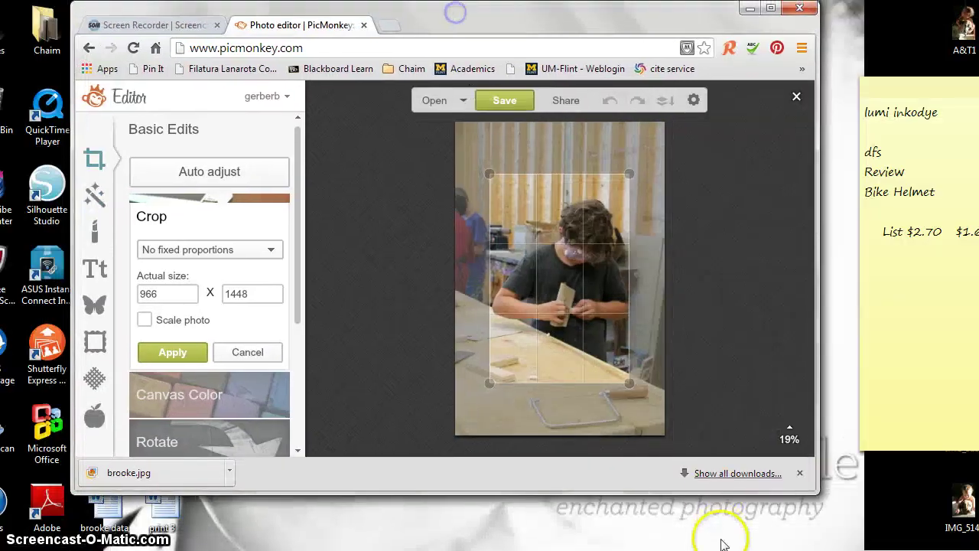
left_click_drag(800, 490, 938, 538)
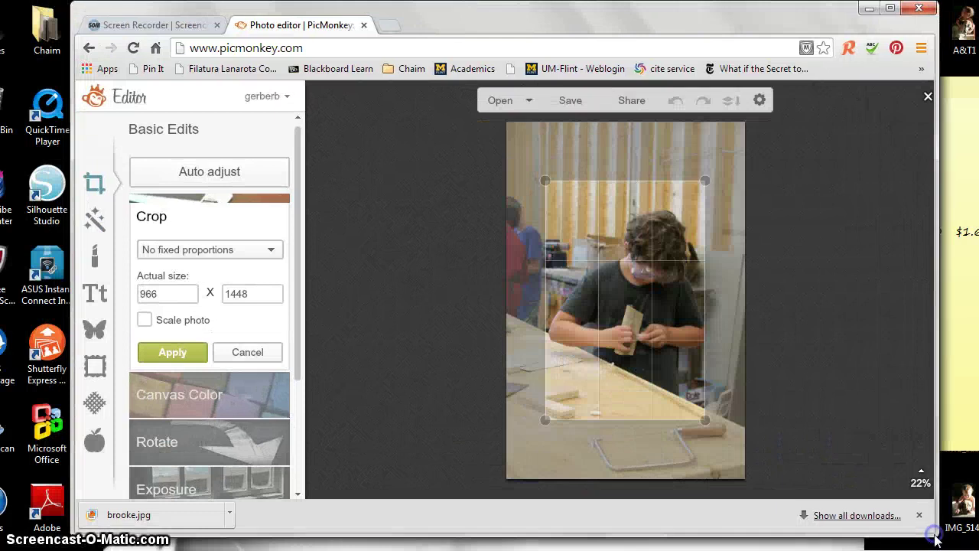
left_click_drag(244, 13, 176, 13)
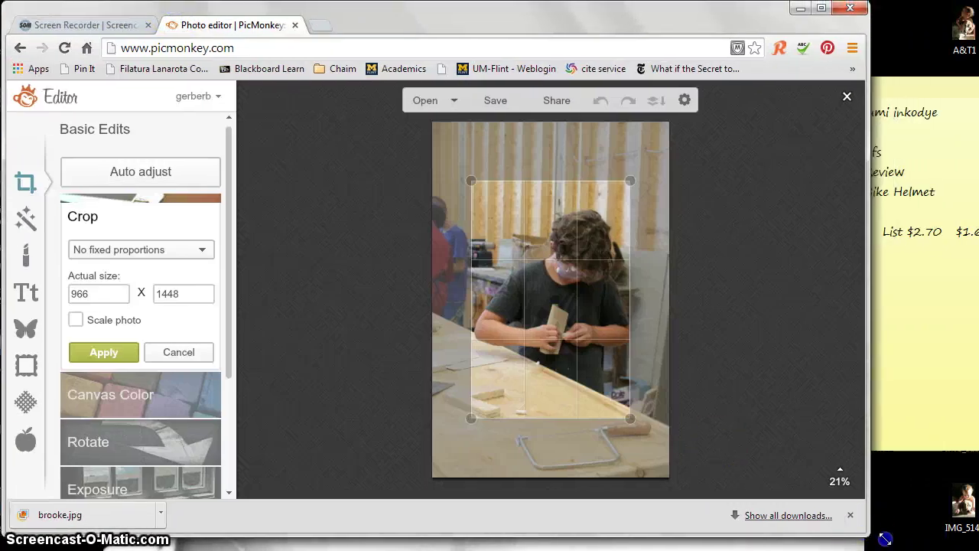
left_click_drag(885, 539, 971, 542)
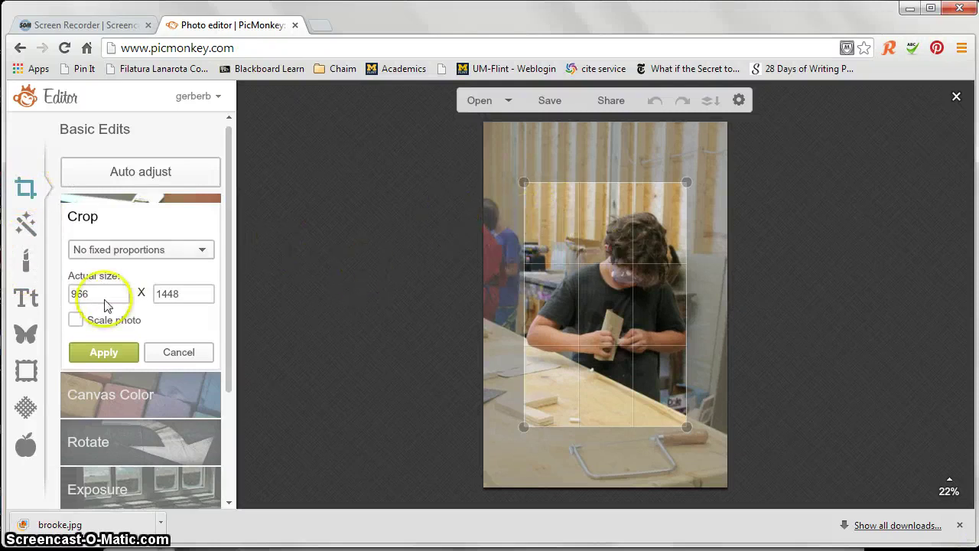
Step: Crop the photo to about 1436 x 1845 with no fixed proportions, keeping the full width and trimming mainly the upper part
left_click(198, 251)
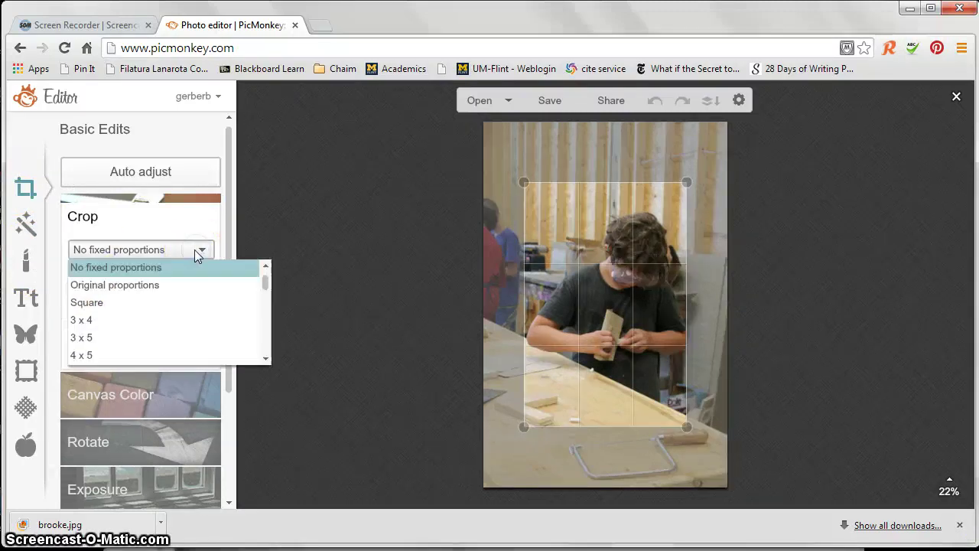
left_click(266, 284)
scroll(266, 284, "down", 2)
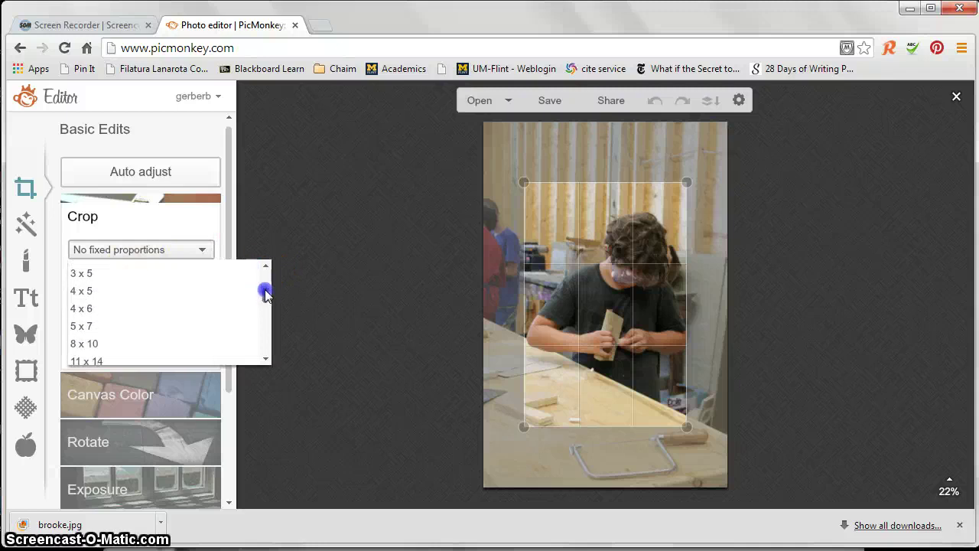
scroll(264, 272, "up", 2)
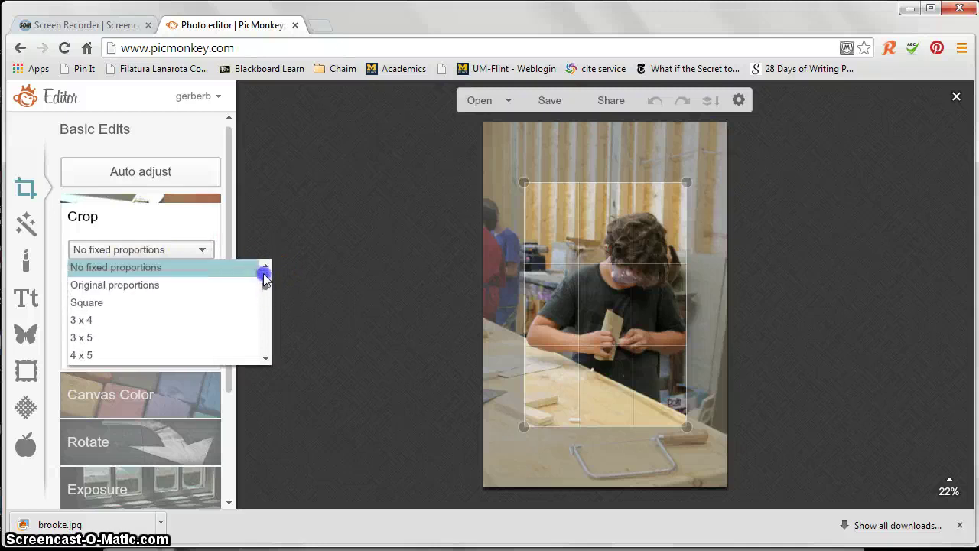
left_click(303, 211)
left_click_drag(533, 417, 465, 477)
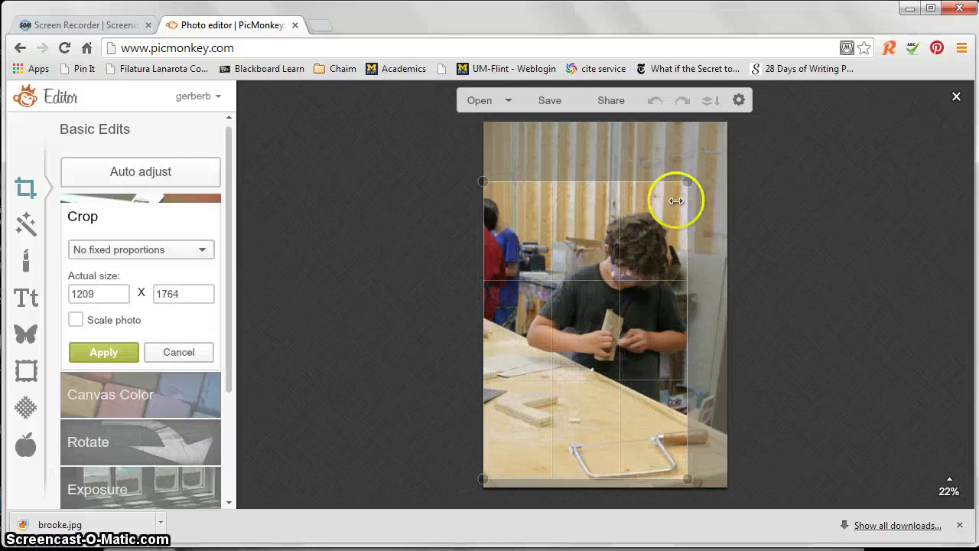
left_click_drag(685, 183, 722, 174)
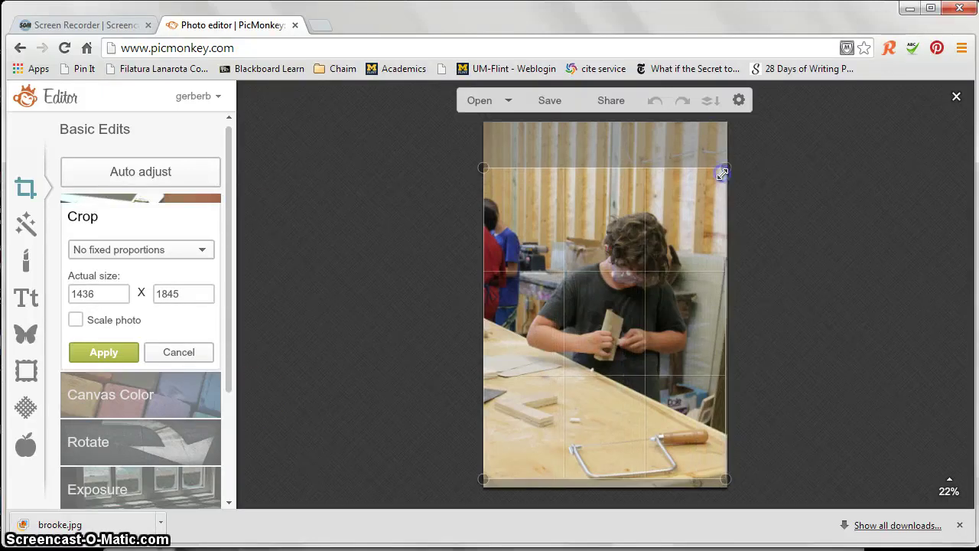
left_click(104, 353)
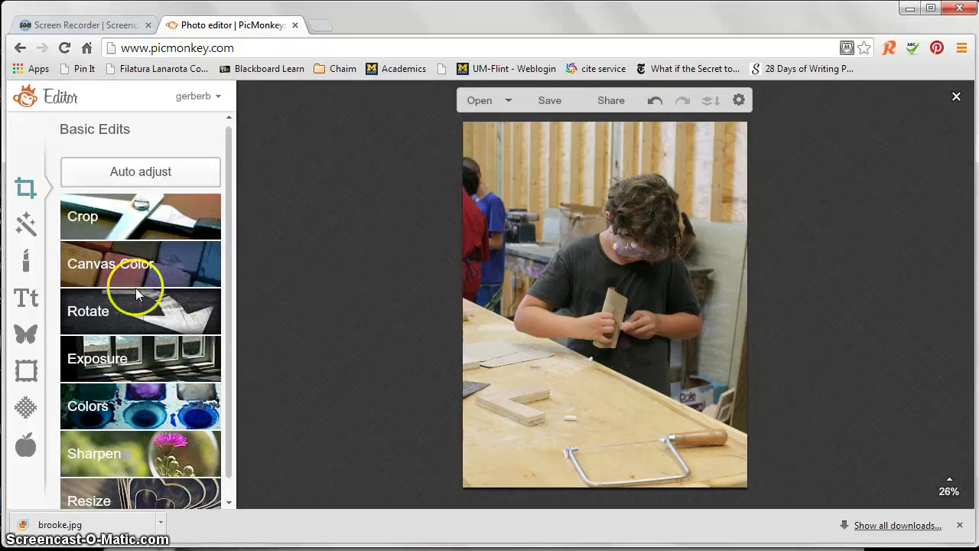
Step: Apply a Rounded Corners frame to the photo with a corner radius of about 119 and transparent corners
left_click(25, 371)
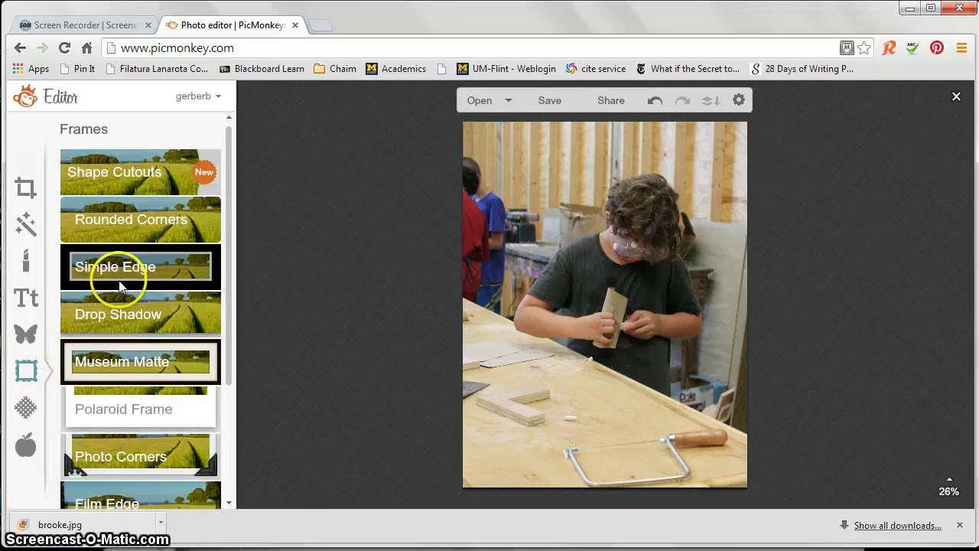
left_click(149, 222)
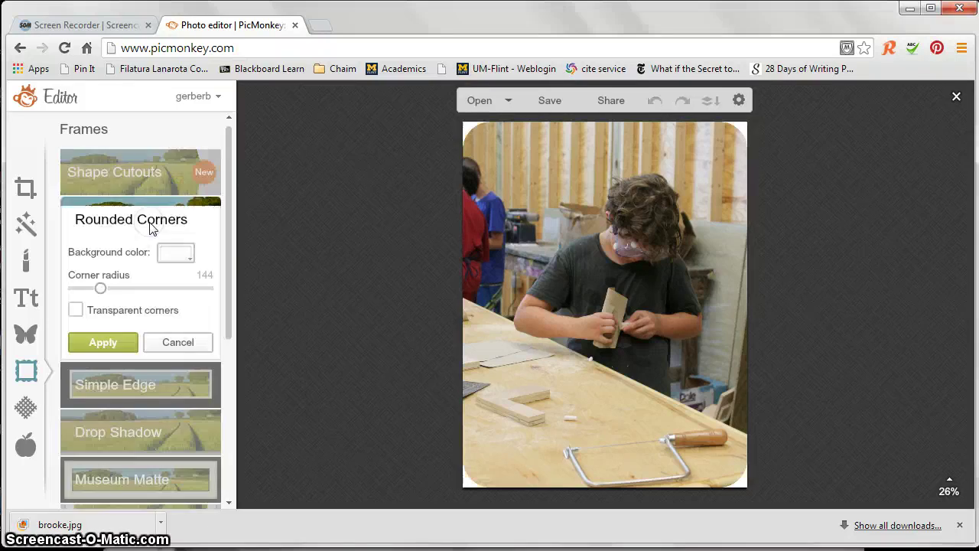
left_click(102, 290)
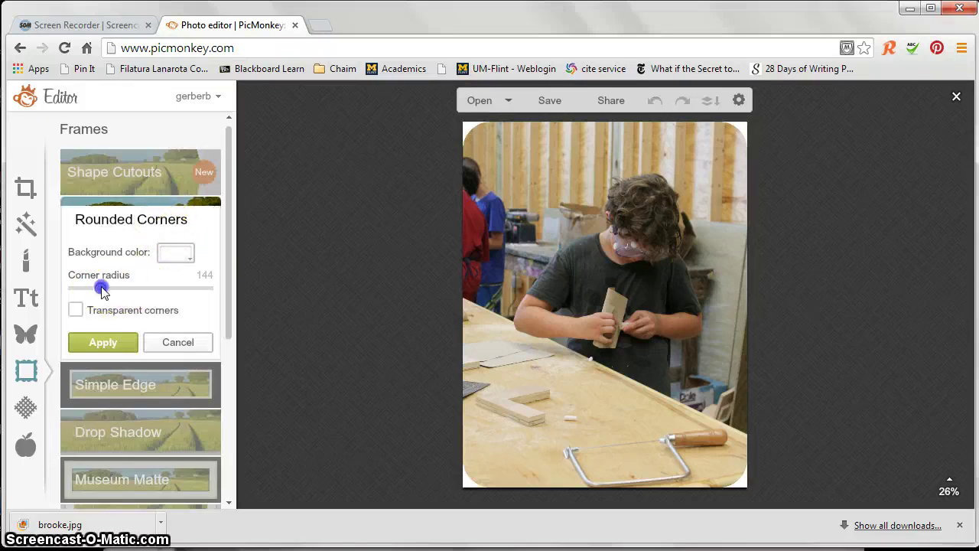
left_click_drag(120, 289, 188, 290)
left_click_drag(121, 294, 96, 290)
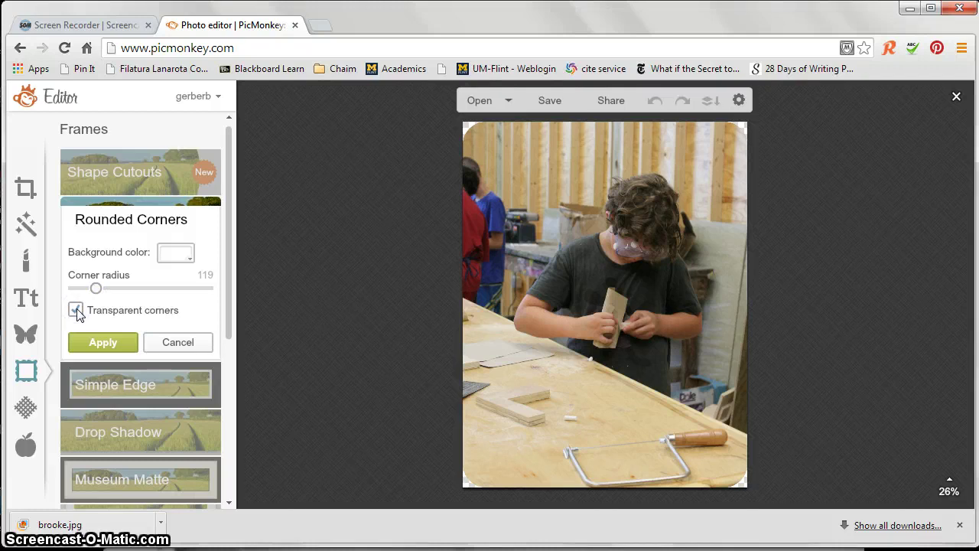
left_click(107, 342)
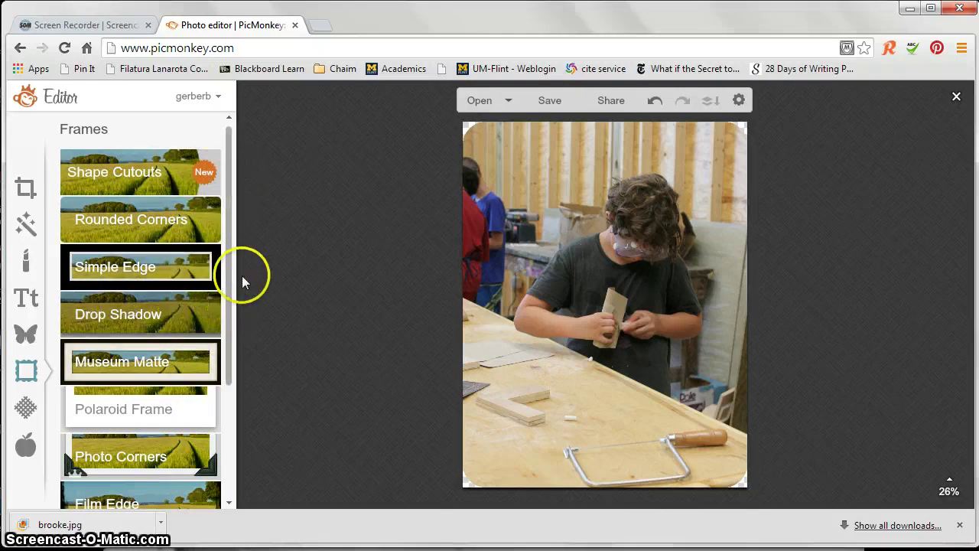
Step: Look through the available frames, effects and touch-up tools
left_click_drag(229, 265, 238, 389)
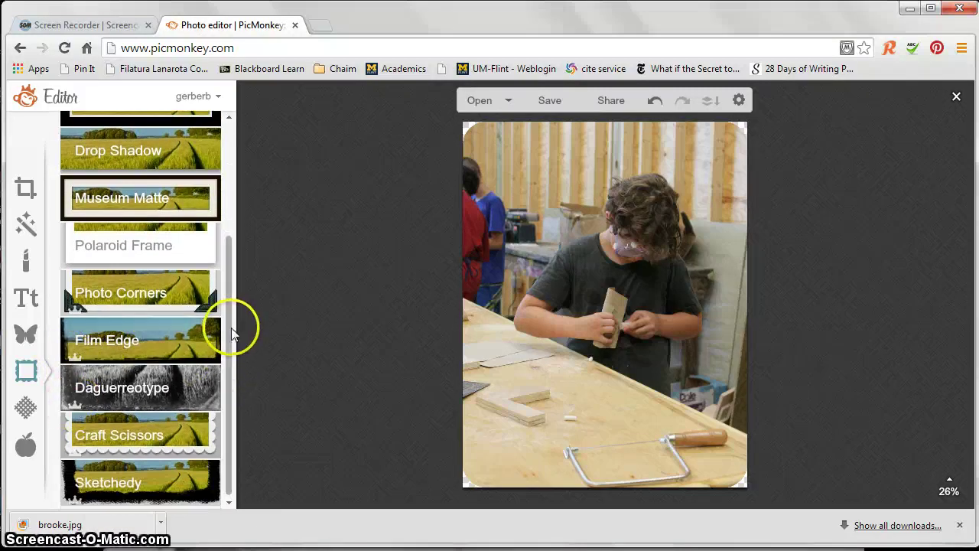
left_click_drag(234, 332, 230, 197)
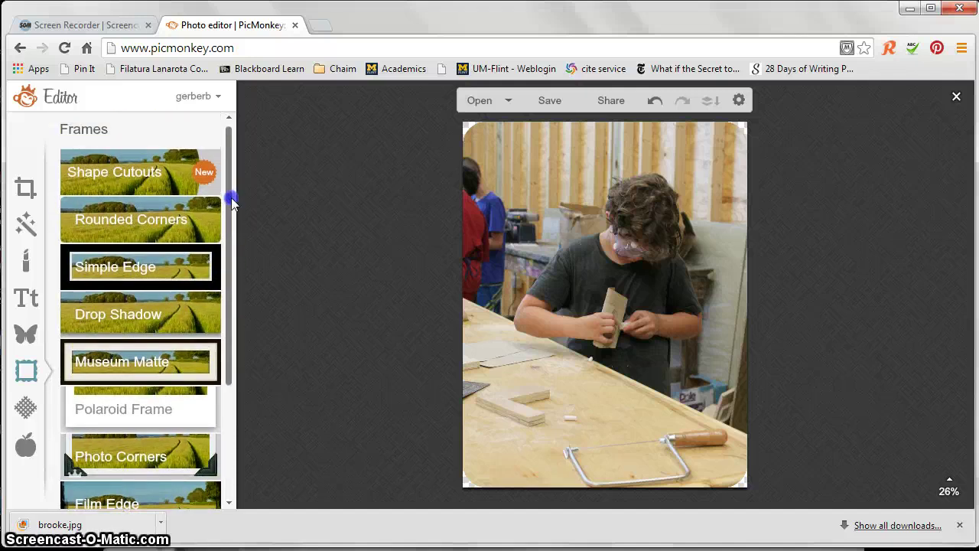
left_click(27, 230)
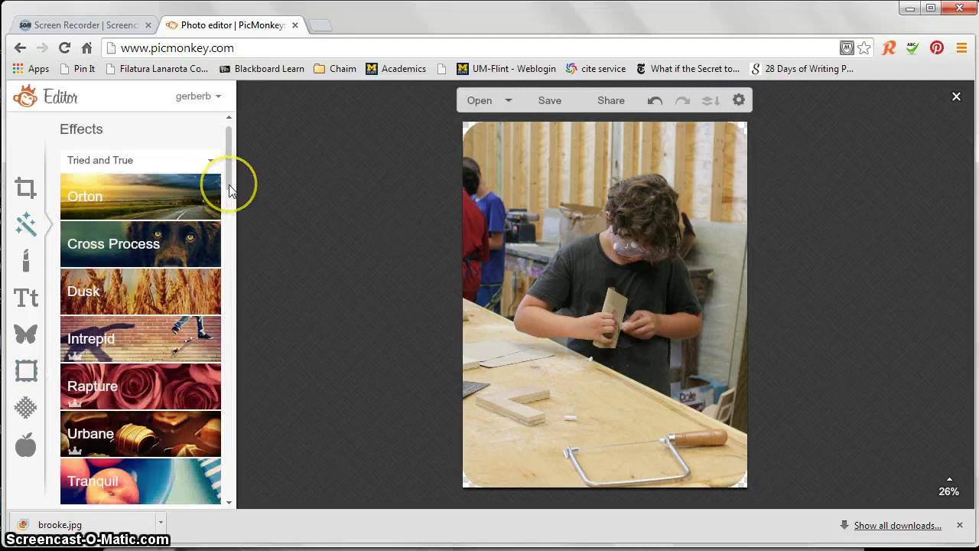
left_click_drag(232, 170, 236, 275)
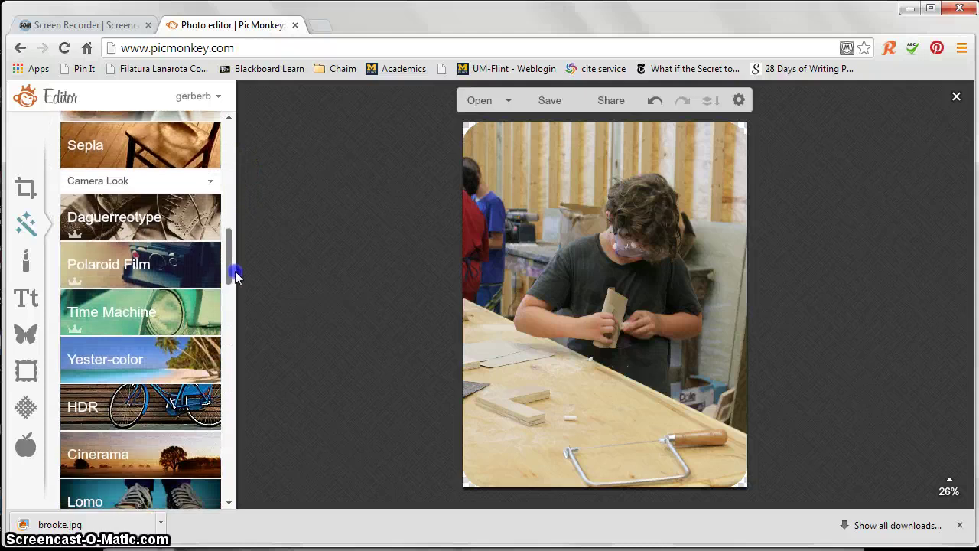
left_click(27, 264)
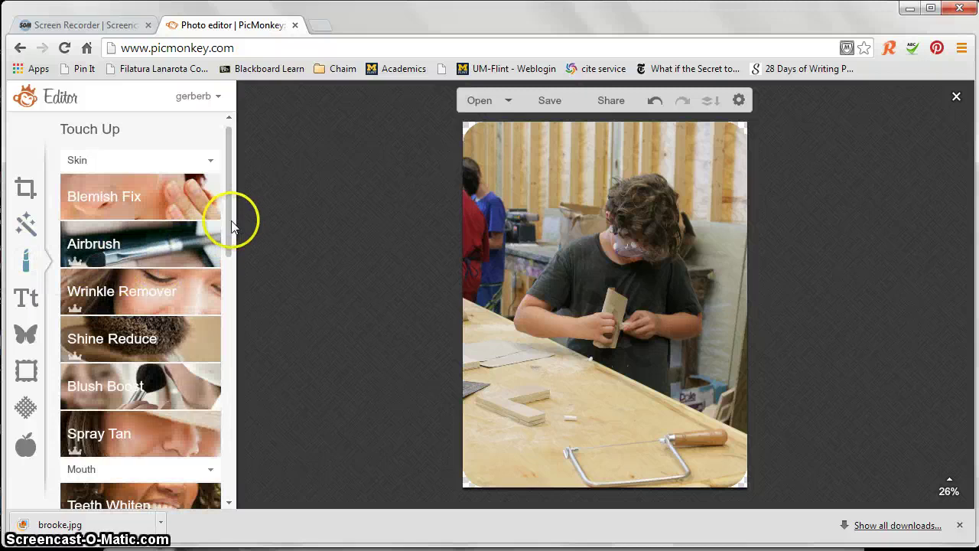
mouse_move(230, 221)
left_mouse_down()
mouse_move(225, 488)
mouse_move(237, 188)
left_mouse_up()
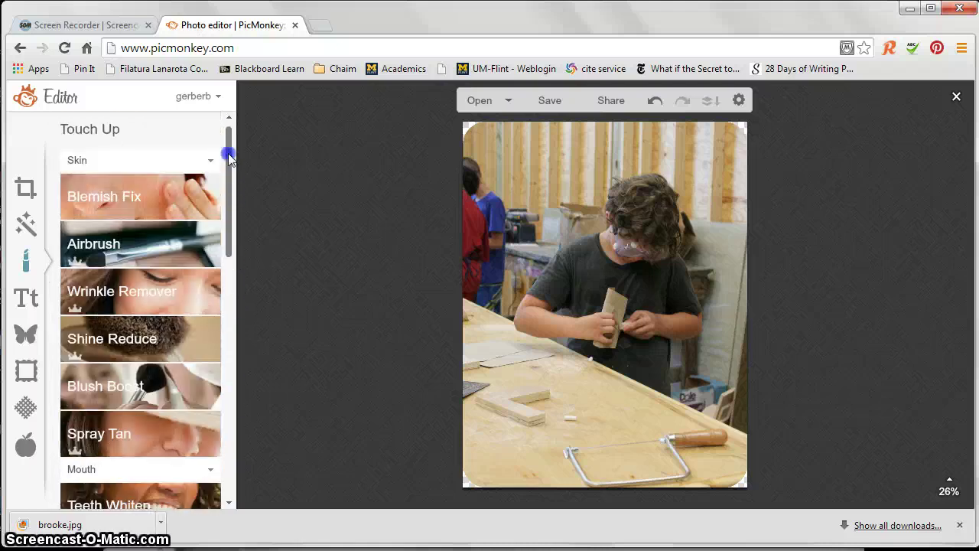
Step: Try to open the text tools and stop the unresponsive Shockwave Flash plug-in
left_click(30, 300)
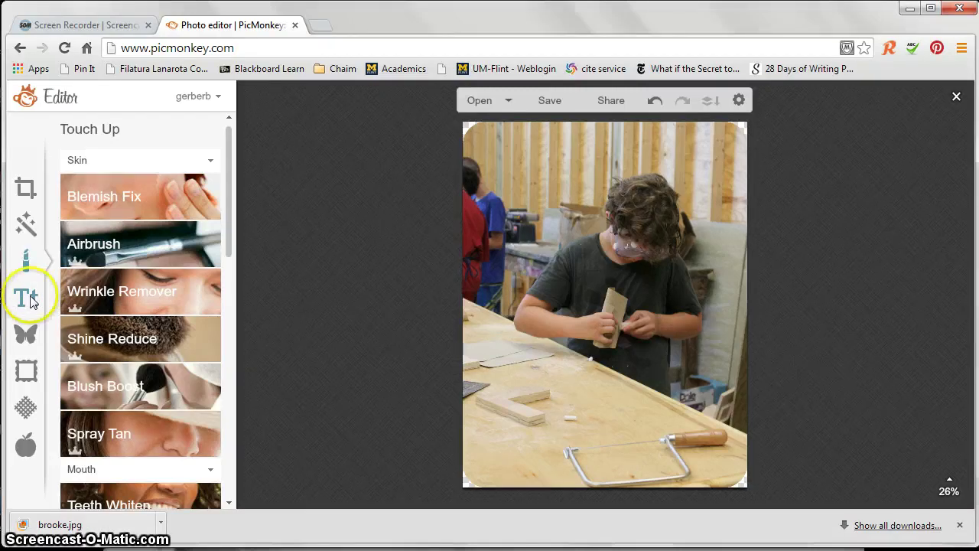
left_click(26, 297)
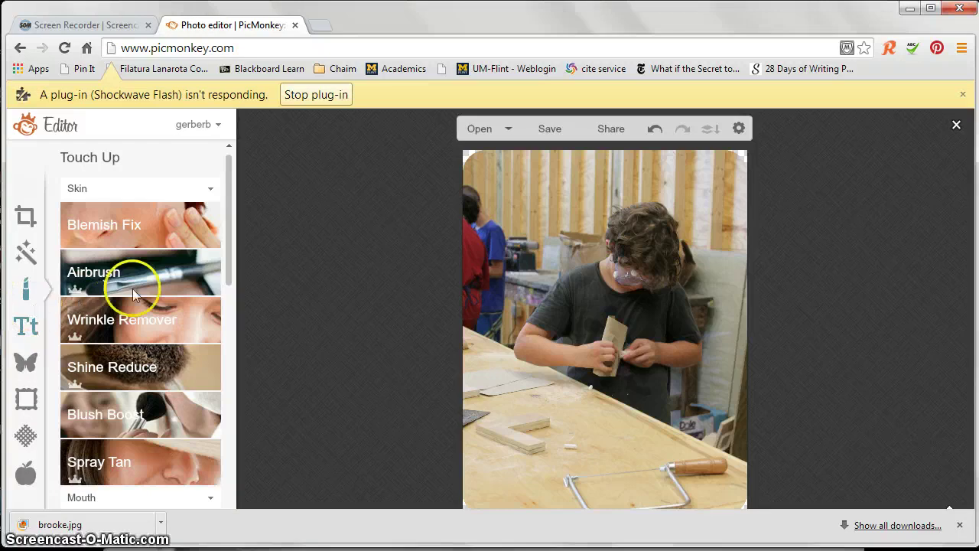
left_click(313, 96)
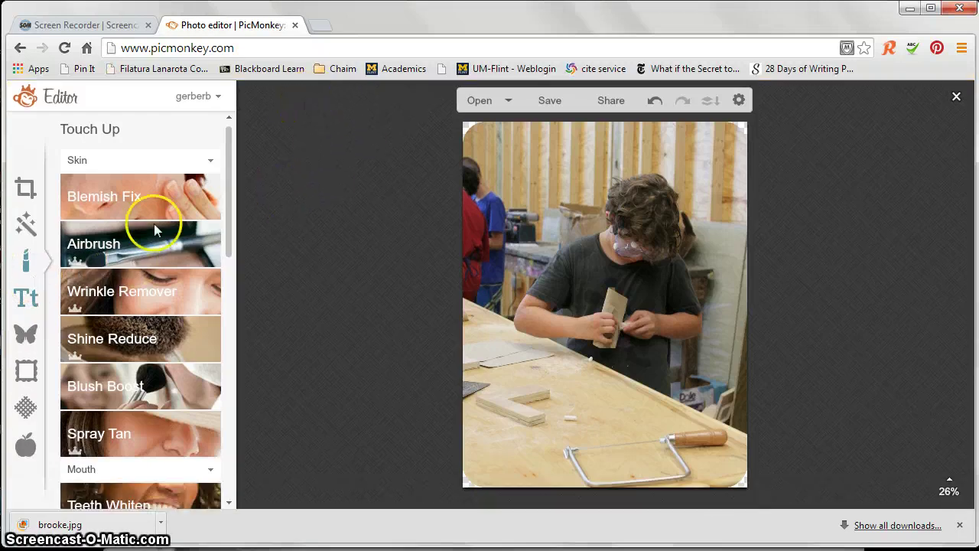
Step: Open the text tools, browse the font list and choose the Special Elite font
left_click(30, 302)
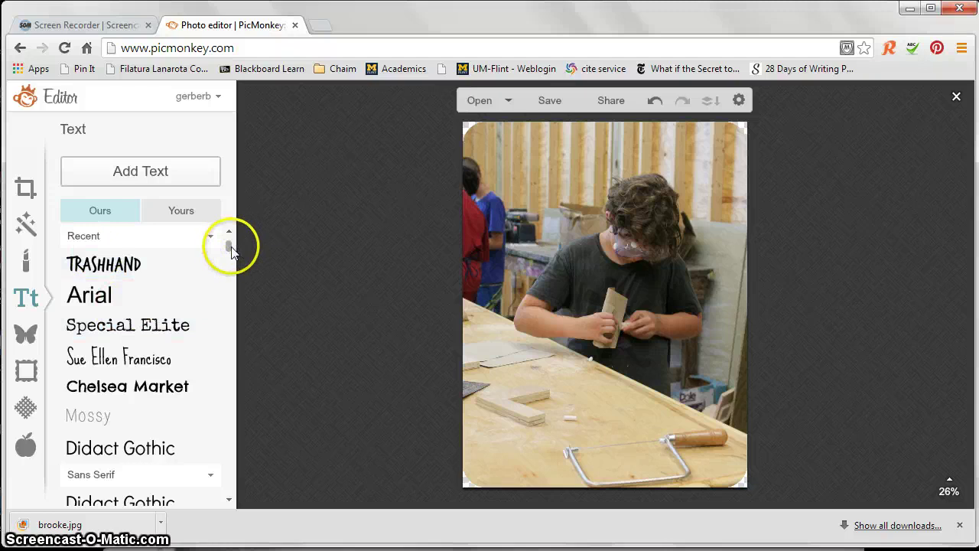
left_click(232, 252)
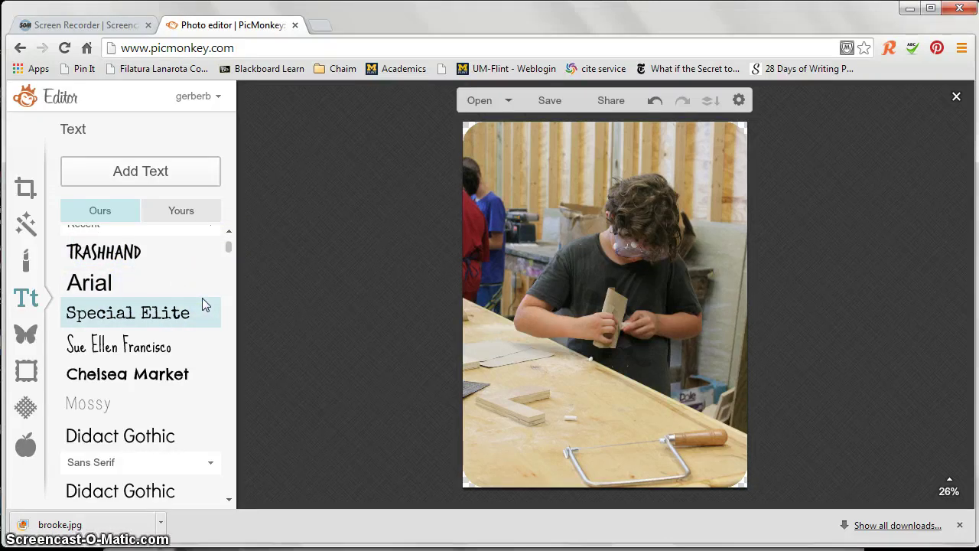
left_click(229, 251)
mouse_move(229, 250)
left_mouse_down()
mouse_move(230, 289)
mouse_move(228, 255)
left_mouse_up()
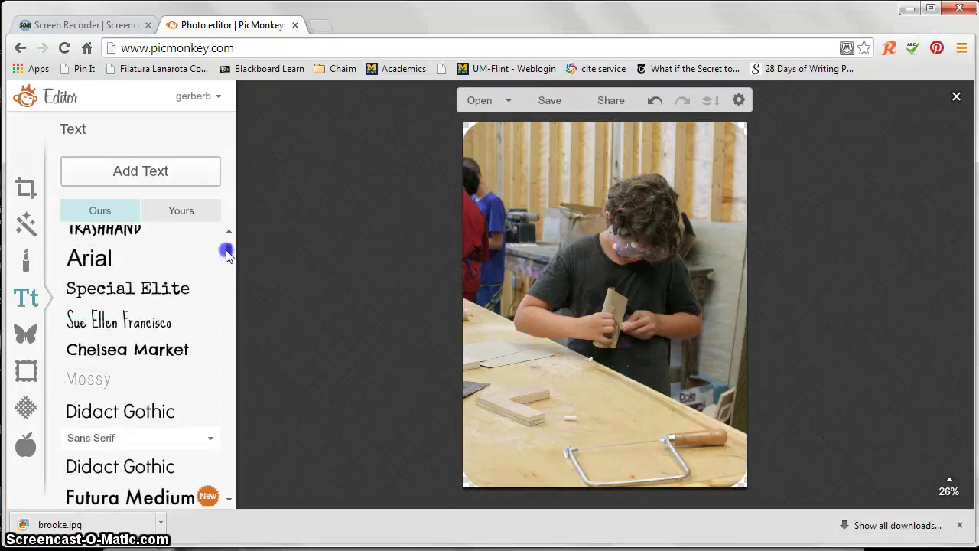
left_click(178, 286)
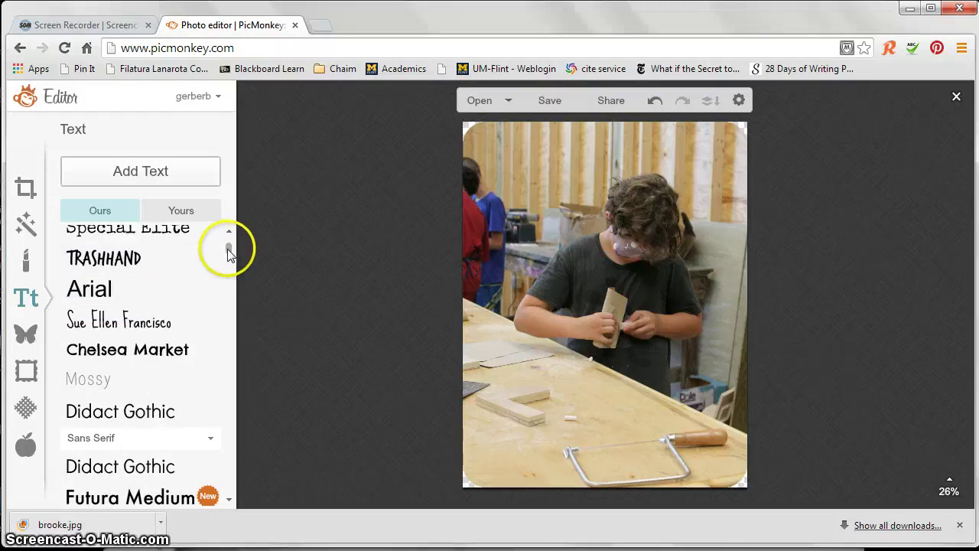
scroll(230, 245, "up", 1)
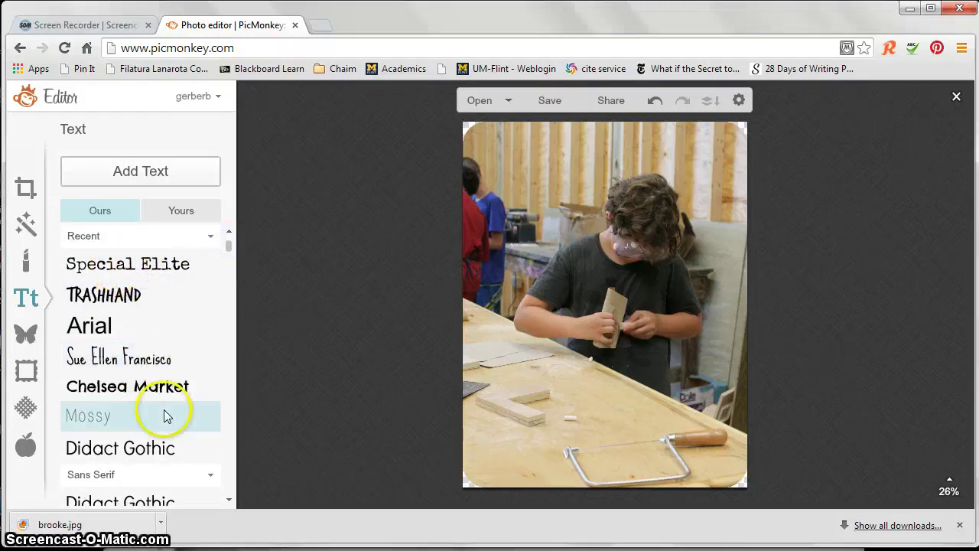
Step: Add a text box to the photo and enter the first name in Special Elite
left_click(139, 174)
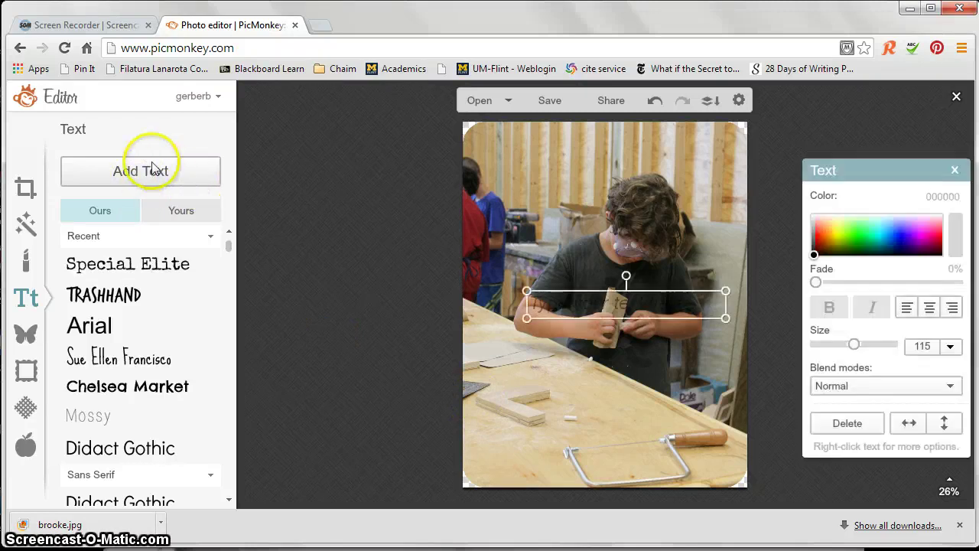
left_click(519, 322)
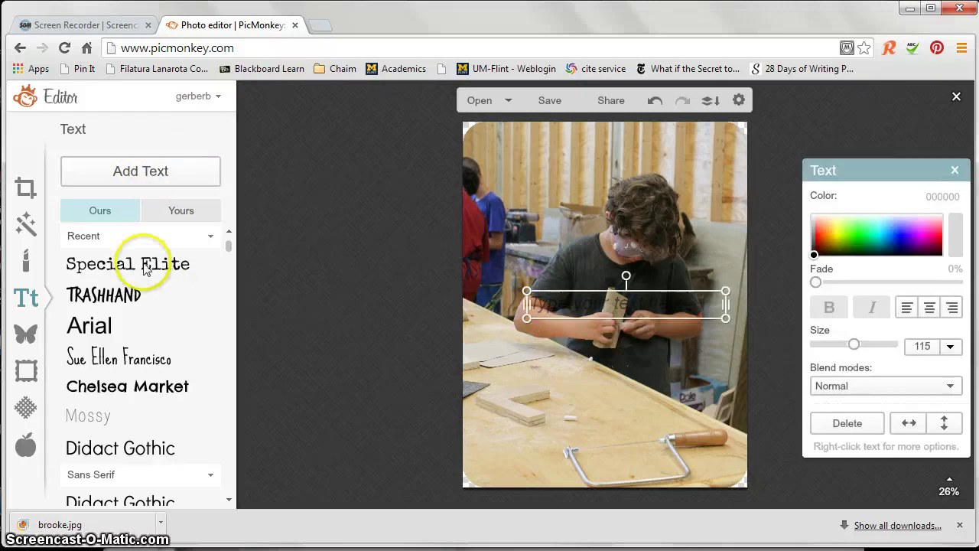
left_click(608, 313)
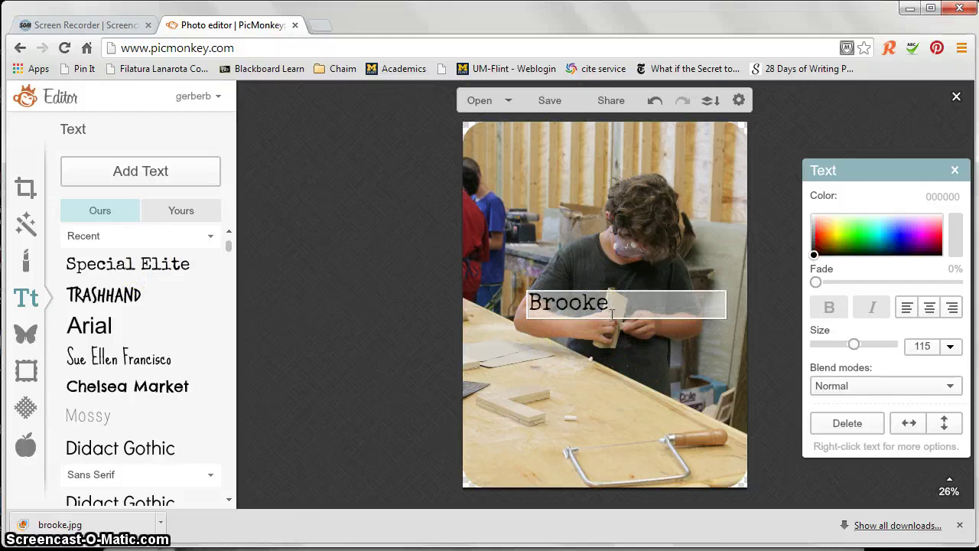
Step: Recolour the name text to light grey ececec and move it to the photo's lower-left corner
left_click_drag(634, 293, 533, 301)
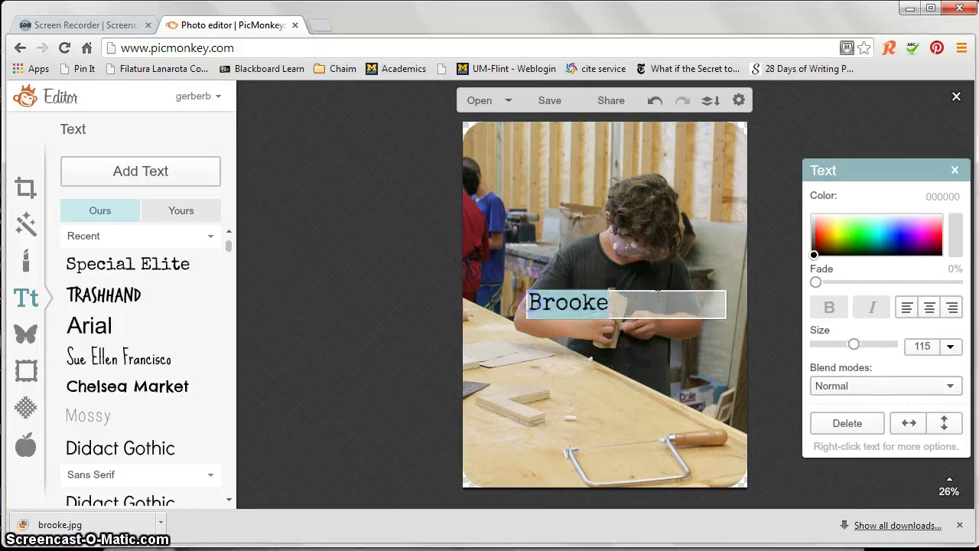
left_click(815, 219)
left_click(617, 328)
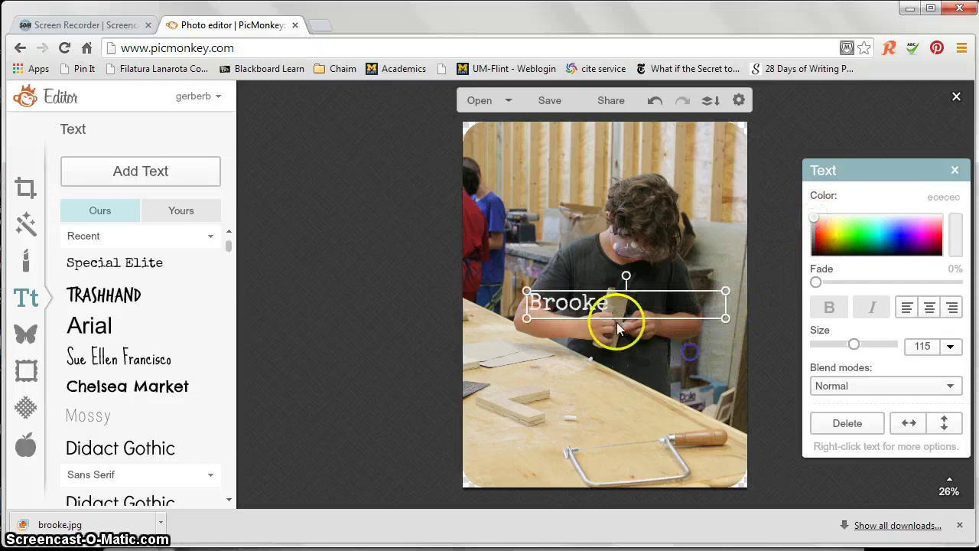
left_click_drag(617, 328, 573, 466)
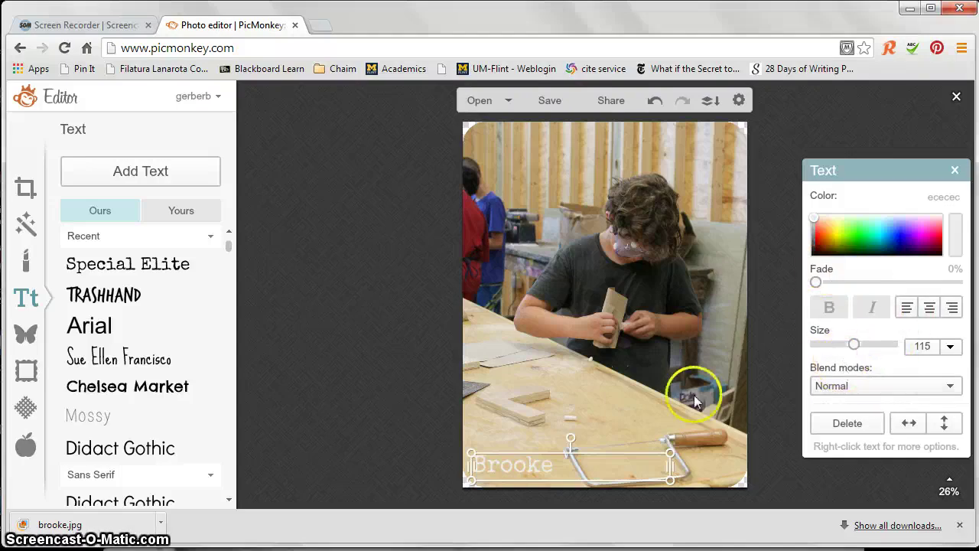
Step: Set the name text's fade to 16% and fine-tune its position in the photo's lower-left corner
left_click_drag(541, 465, 544, 460)
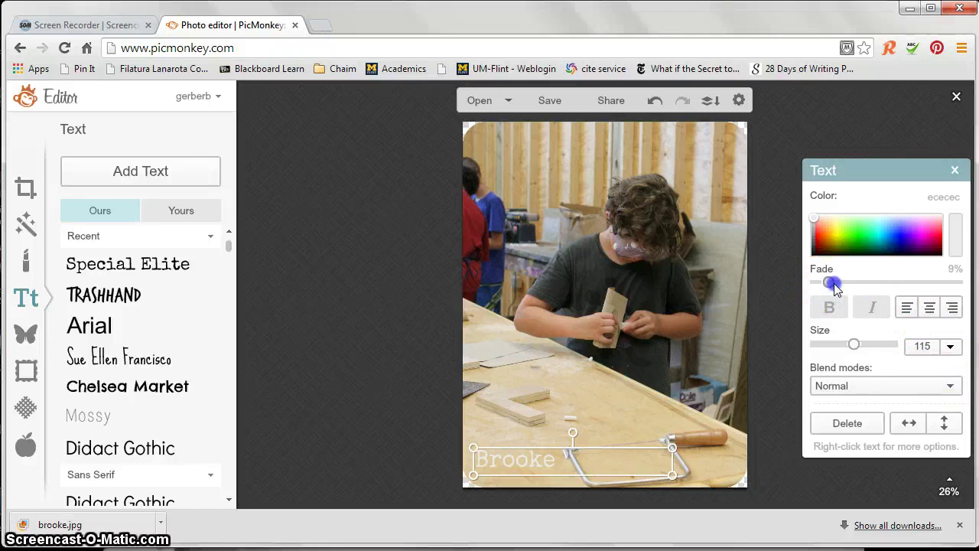
left_click(430, 476)
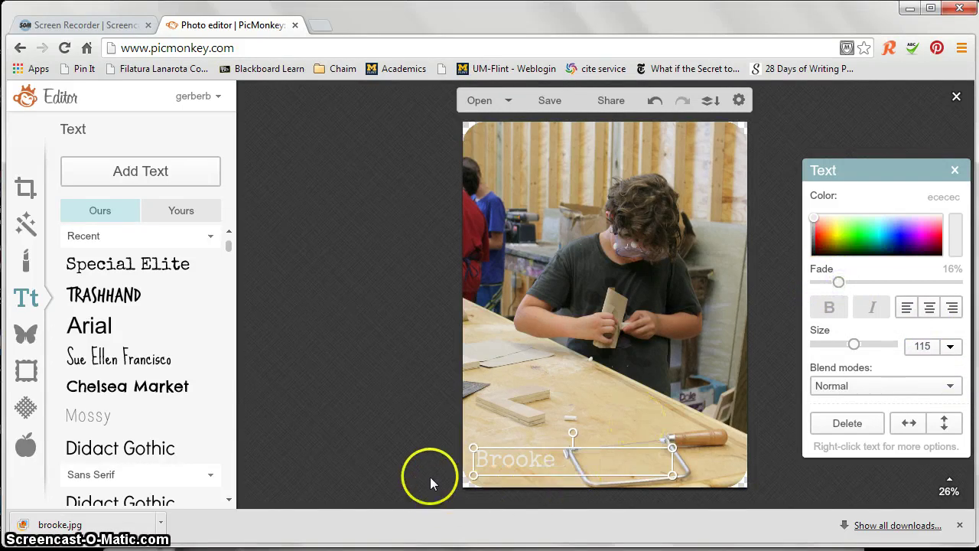
left_click_drag(501, 459, 497, 462)
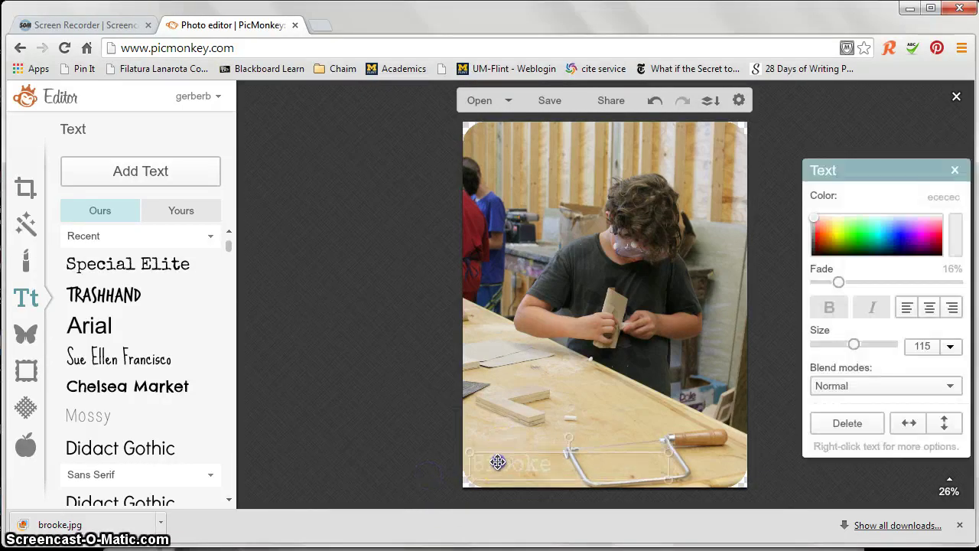
left_click(375, 435)
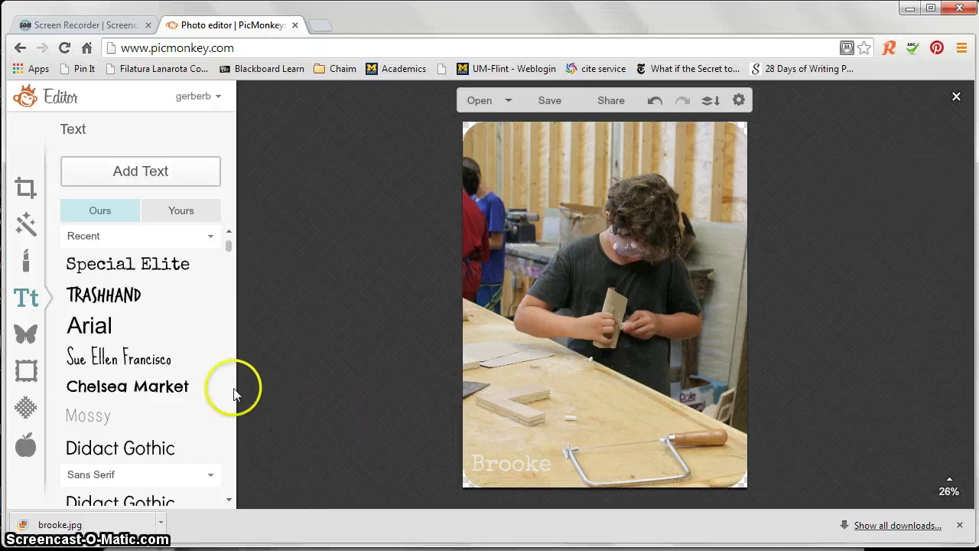
Step: Look at the available textures and themes
left_click(26, 410)
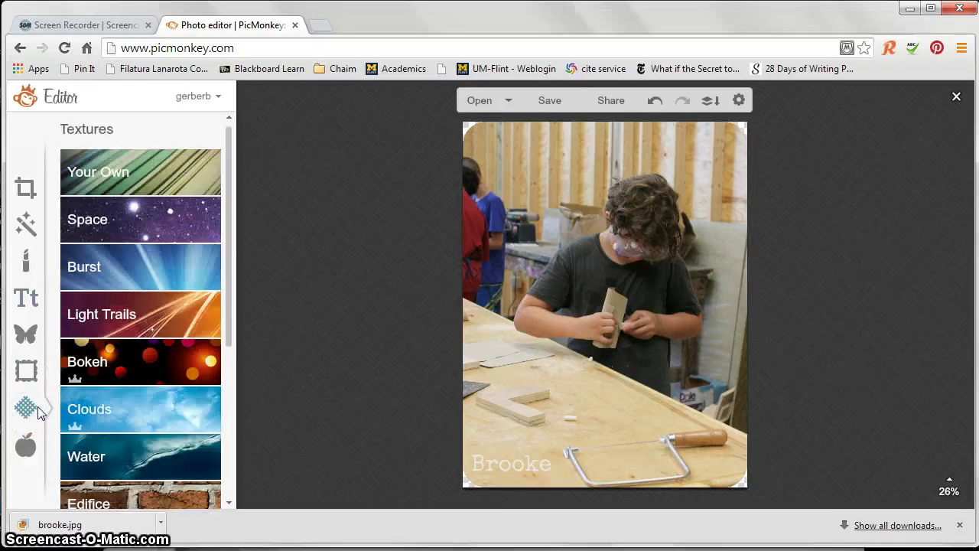
left_click(25, 446)
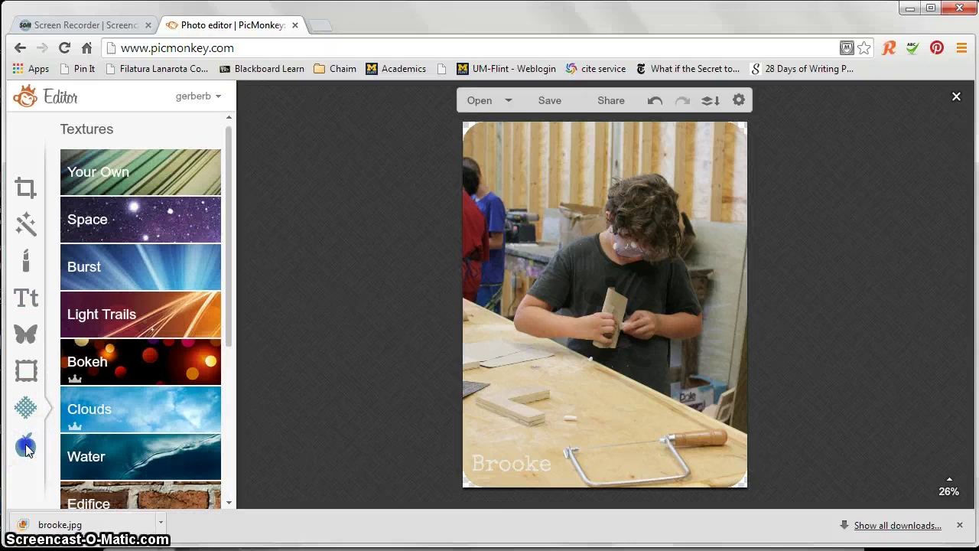
Step: Browse the overlays and add the first outlined arrow from the Royale set of Arrows to the photo
left_click(27, 340)
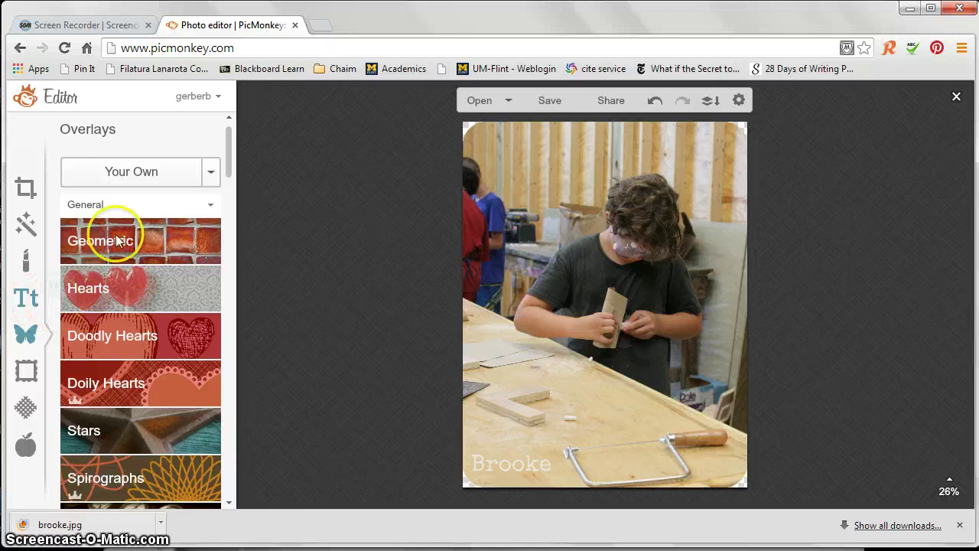
left_click_drag(231, 174, 238, 215)
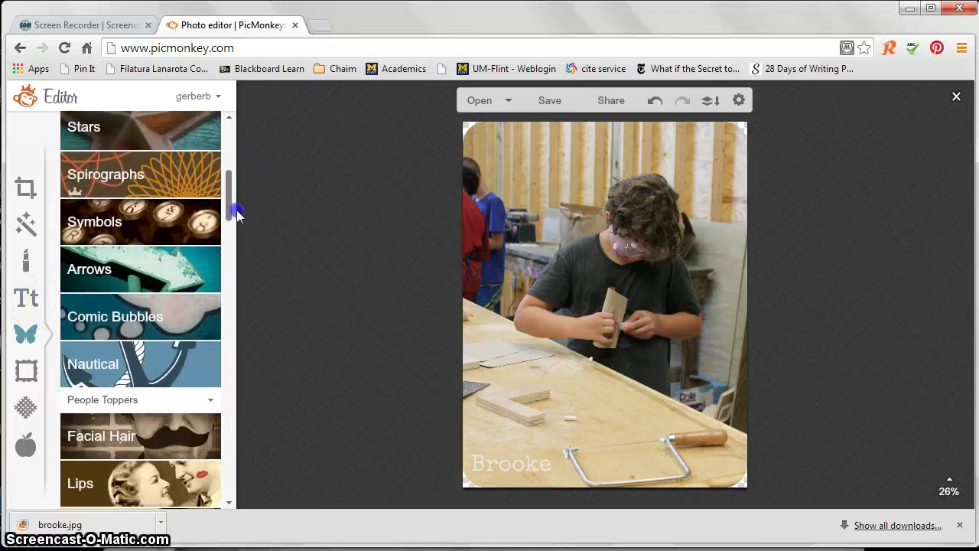
left_click(149, 257)
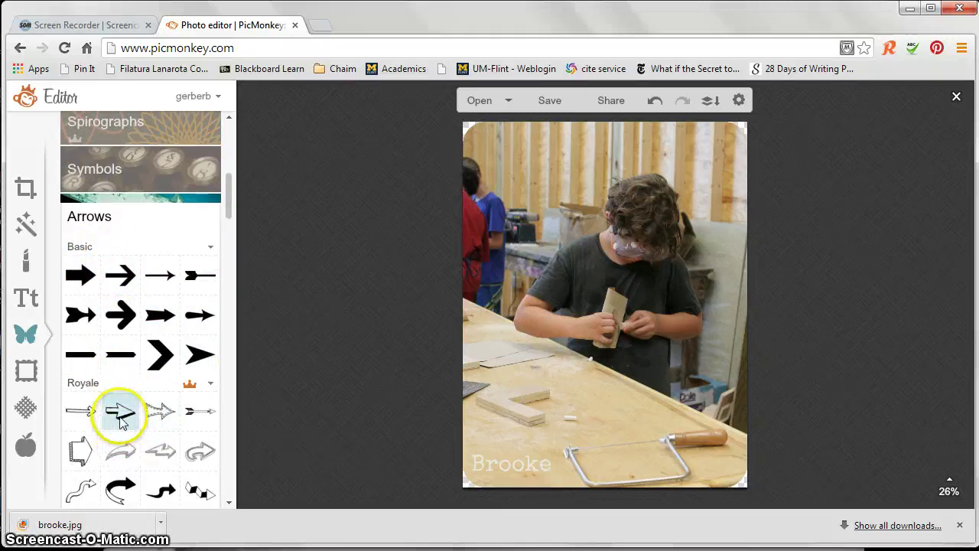
left_click(87, 414)
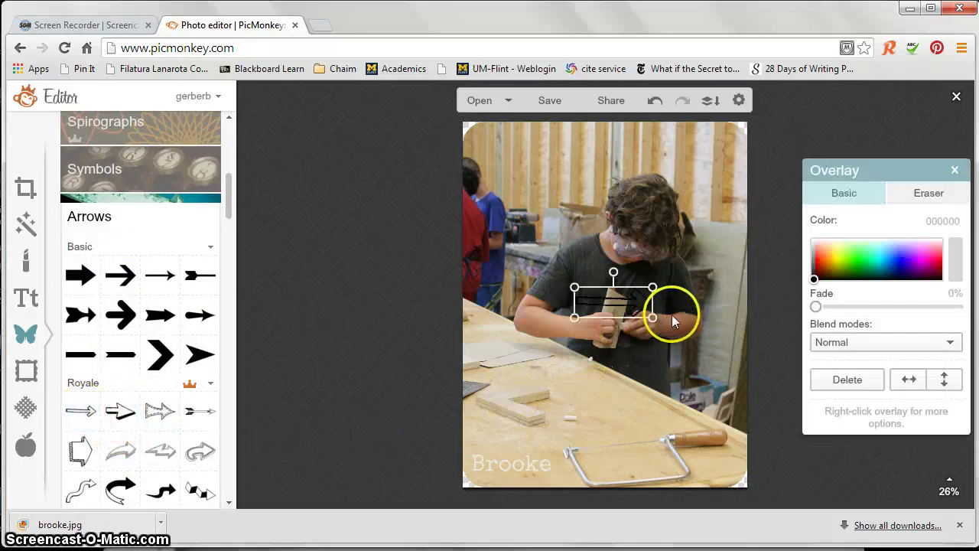
Step: Colour the arrow near-white f5f5f5, then rotate and place it so it points diagonally down at the wooden block
left_click(814, 245)
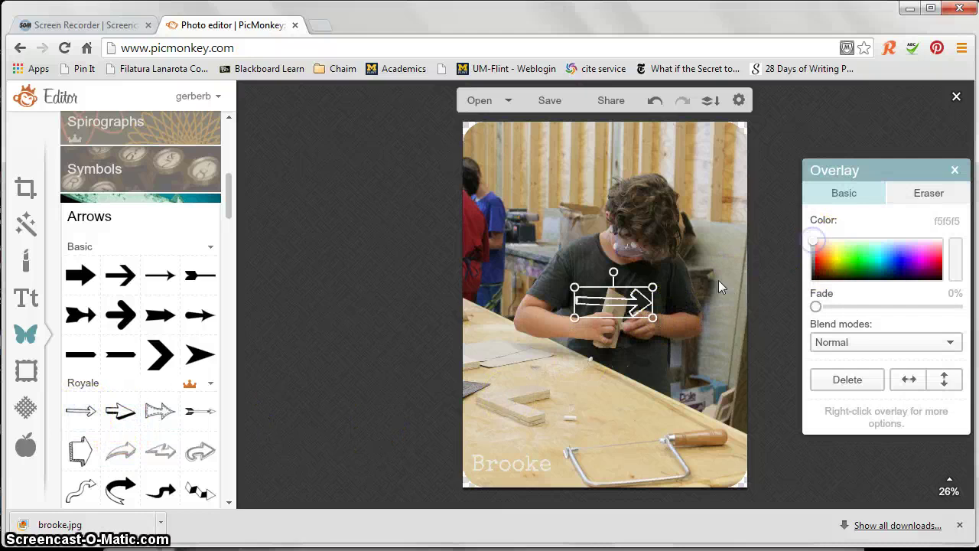
left_click_drag(614, 293, 574, 265)
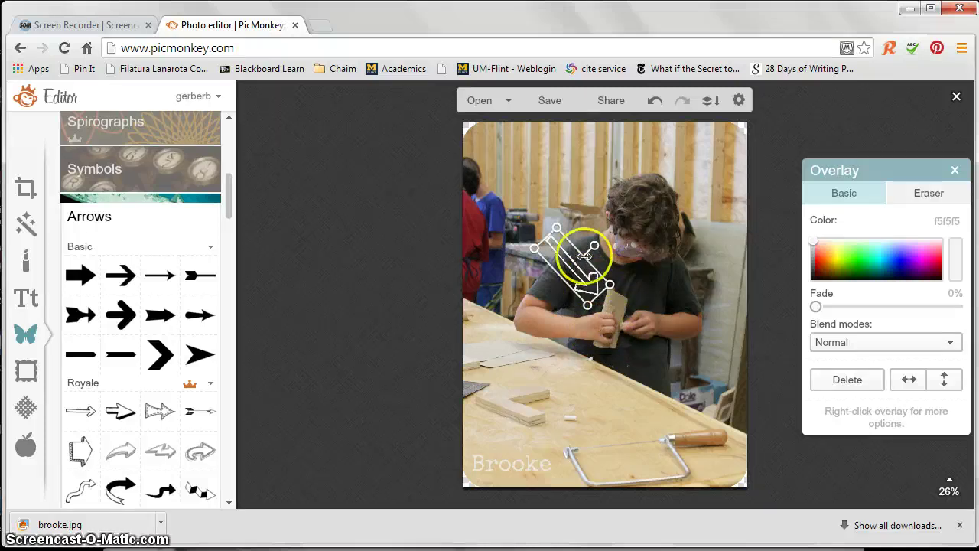
left_click(541, 182)
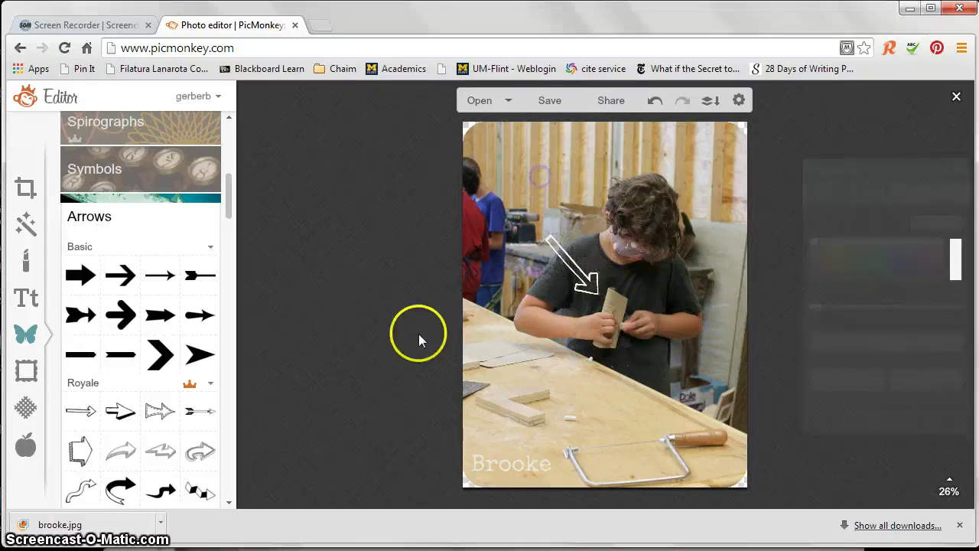
Step: Revisit the text tools and look at the available themes
left_click(28, 298)
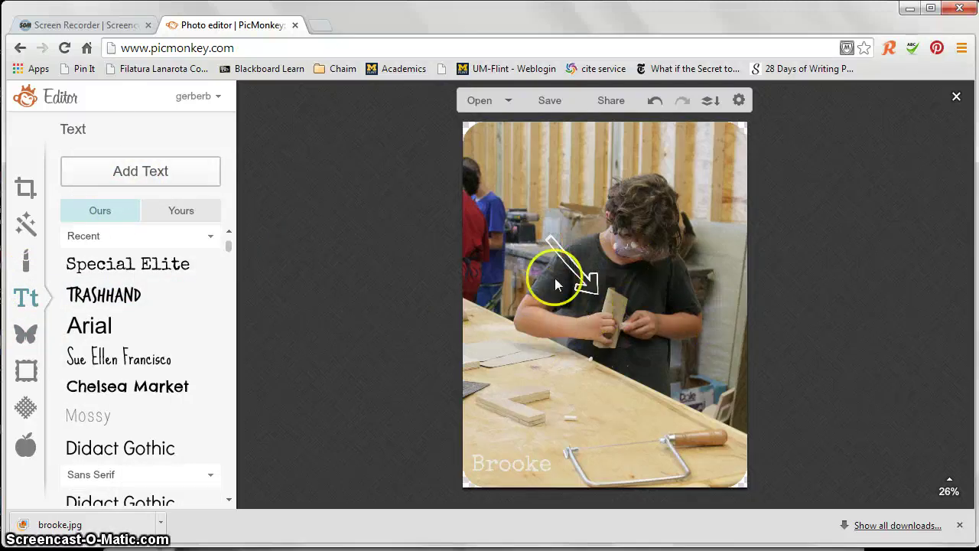
left_click(25, 444)
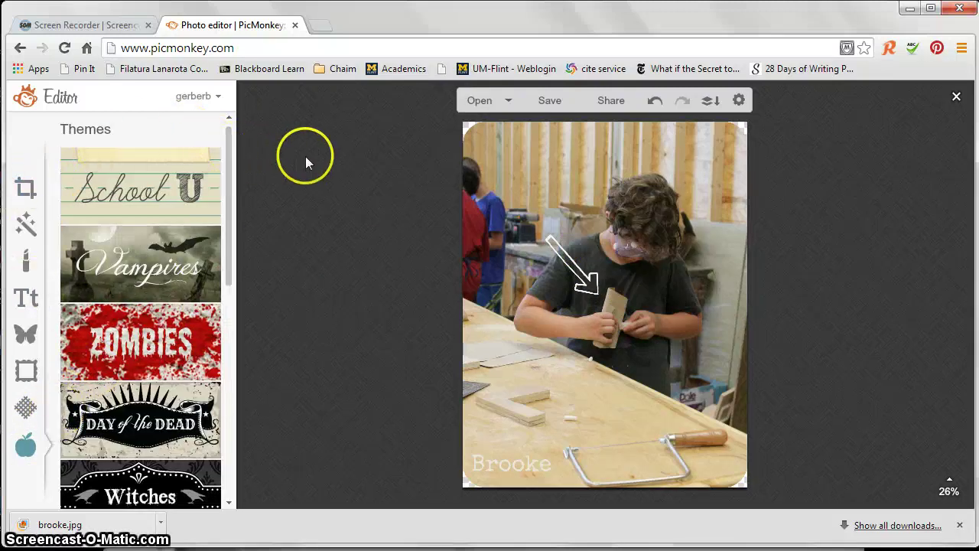
Step: Open the save options for the photo and check the available save destinations and file formats, keeping .png
left_click(550, 107)
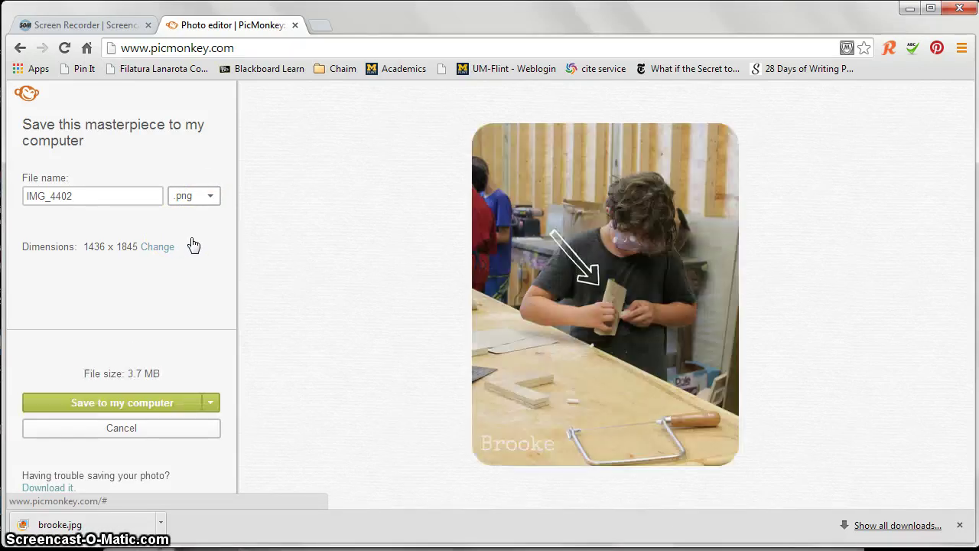
left_click(218, 222)
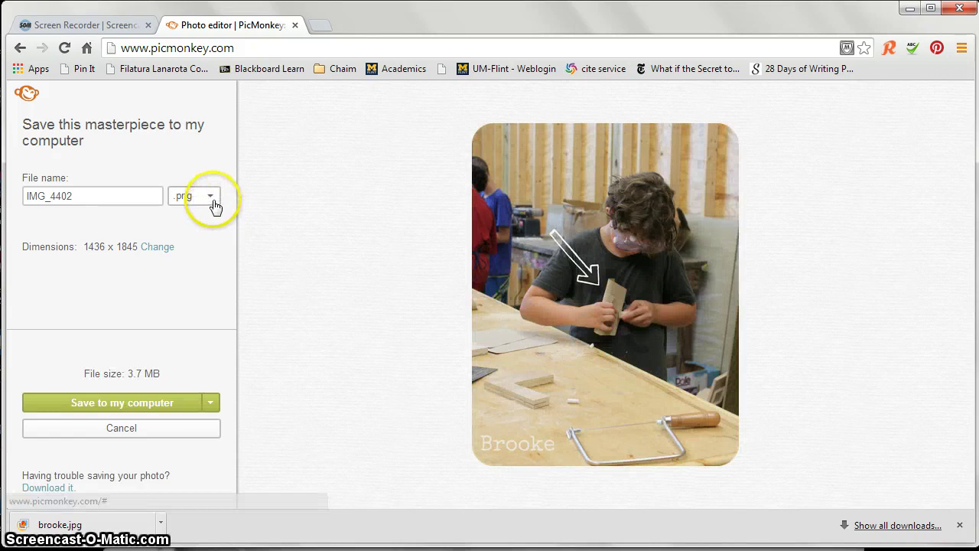
left_click(209, 403)
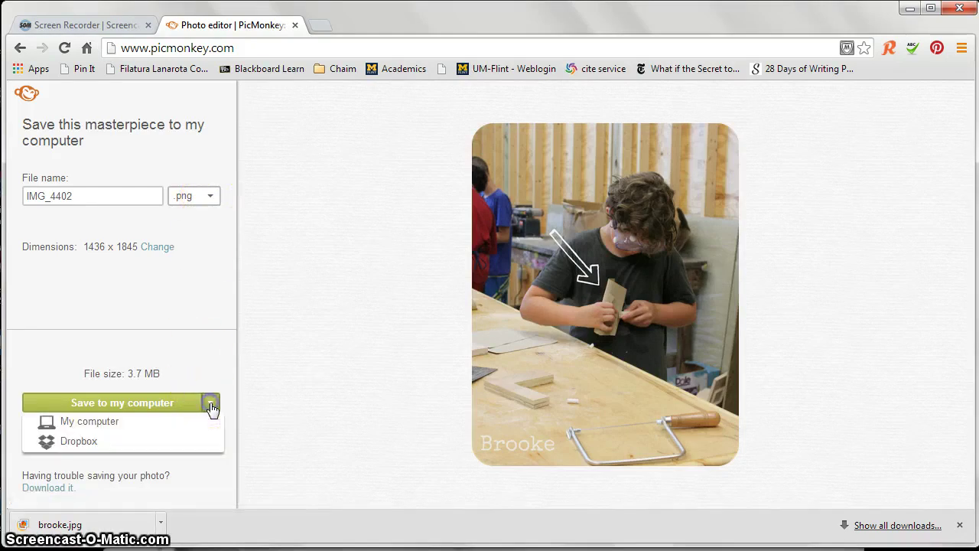
left_click(207, 298)
left_click(211, 197)
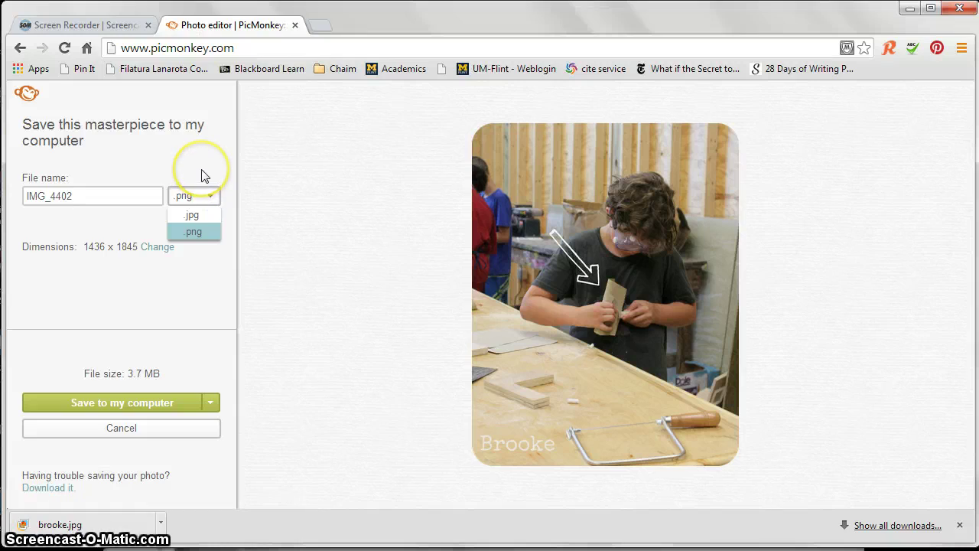
left_click(203, 175)
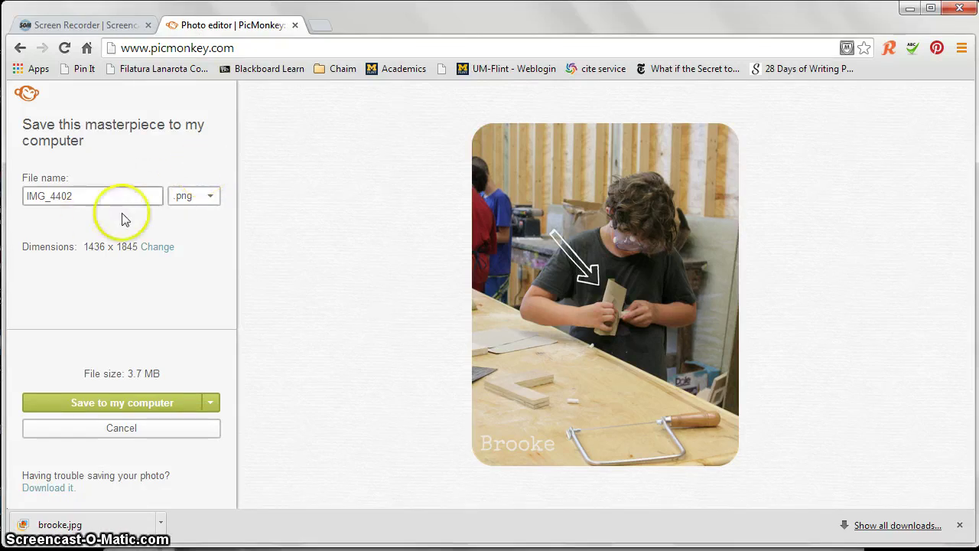